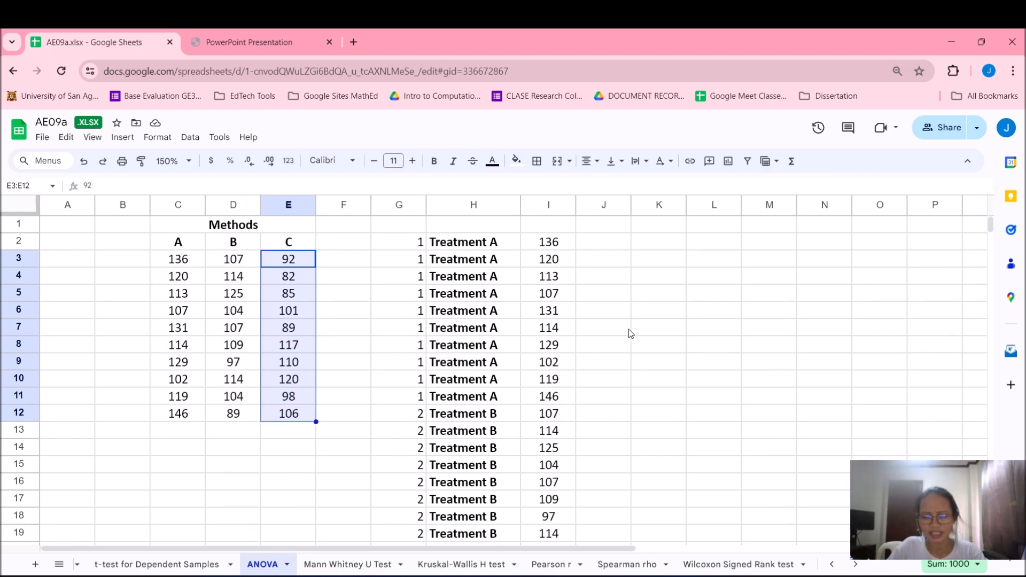
Examine the stacked treatment codes, labels and values in columns G to I of the ANOVA sheet.
scroll(628, 329, "down", 6)
scroll(628, 329, "up", 6)
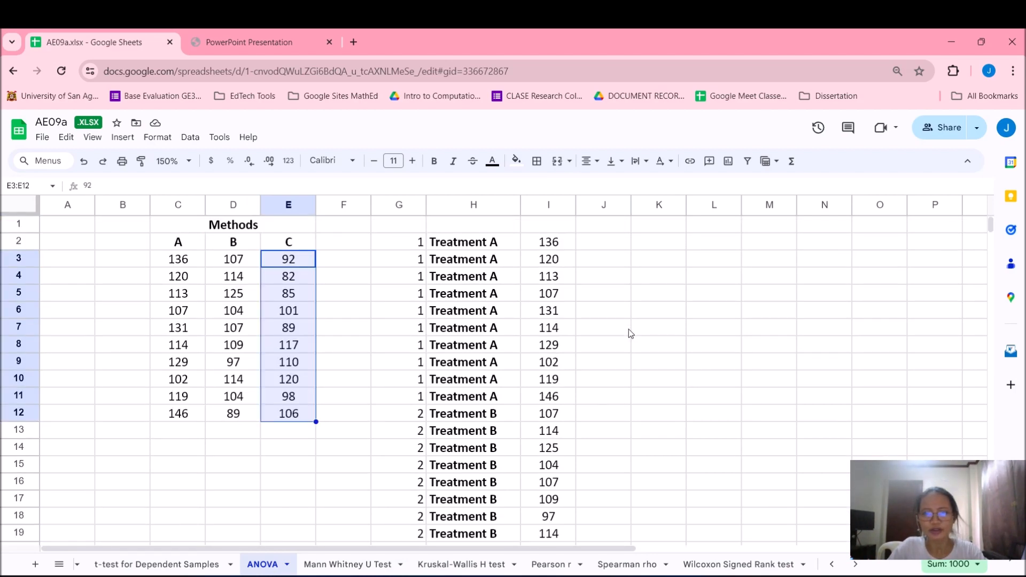
left_click_drag(488, 247, 492, 389)
scroll(496, 395, "down", 2)
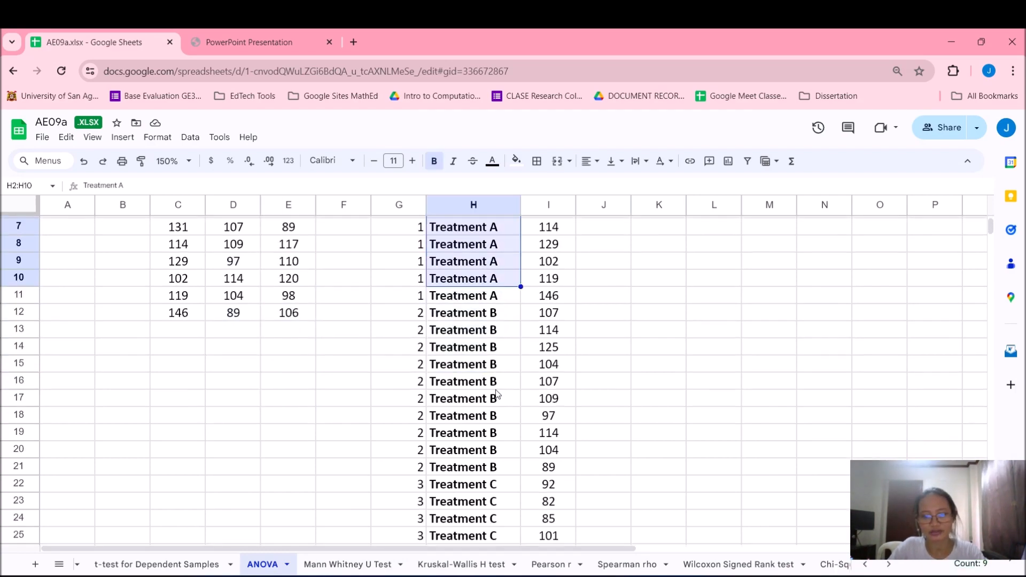
scroll(496, 390, "down", 4)
scroll(495, 390, "up", 6)
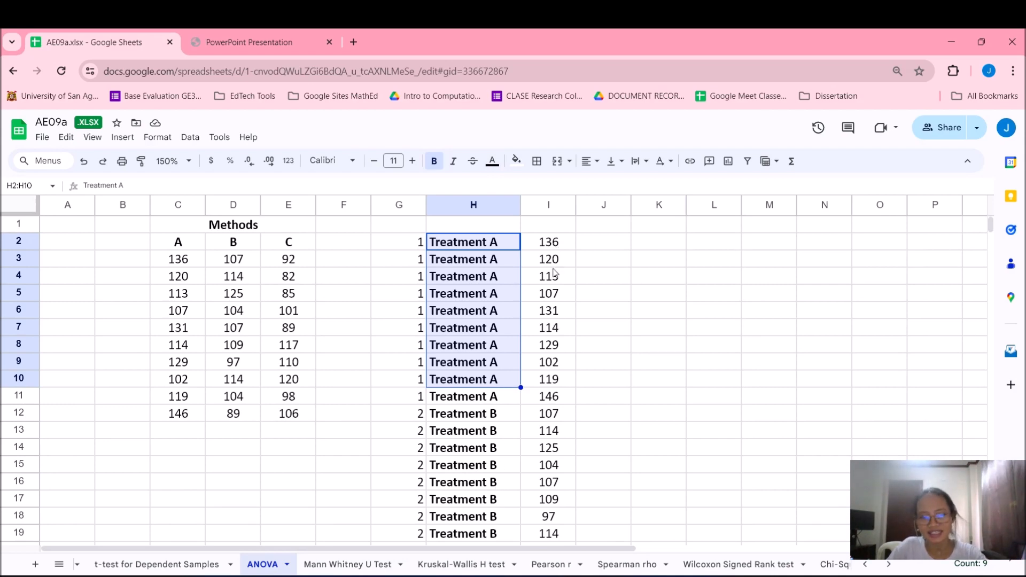
Move the numeric treatment code column between the treatment label column and the values column, and check the codes for Treatment C.
left_click(381, 205)
left_click_drag(383, 204, 502, 465)
scroll(503, 295, "down", 2)
left_click(500, 230)
scroll(505, 449, "down", 4)
left_click_drag(507, 298, 499, 441)
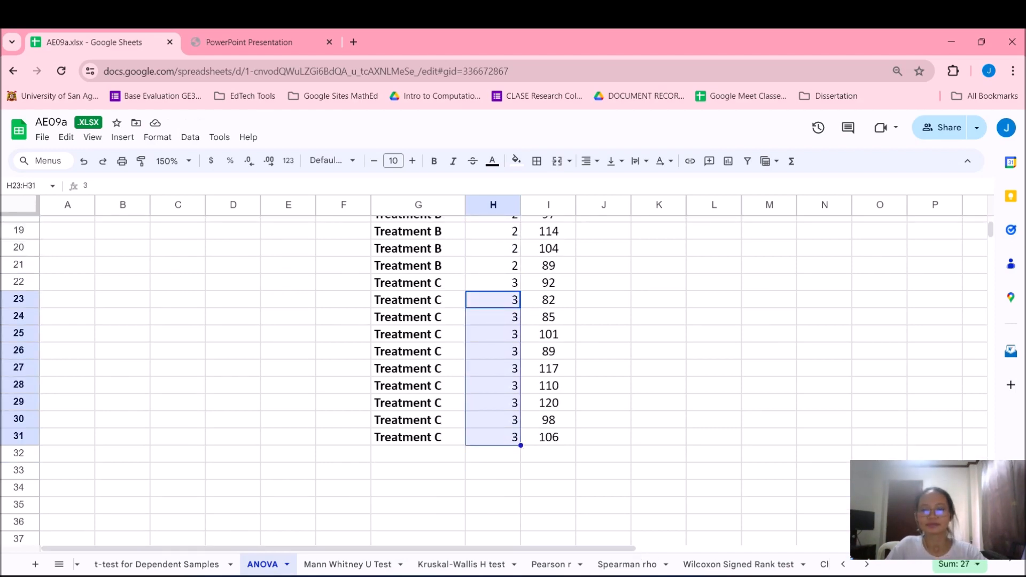
Switch to the IBM SPSS Statistics Data Editor and define a variable named treatment_Type in row 7 of Variable View.
mouse_move(617, 576)
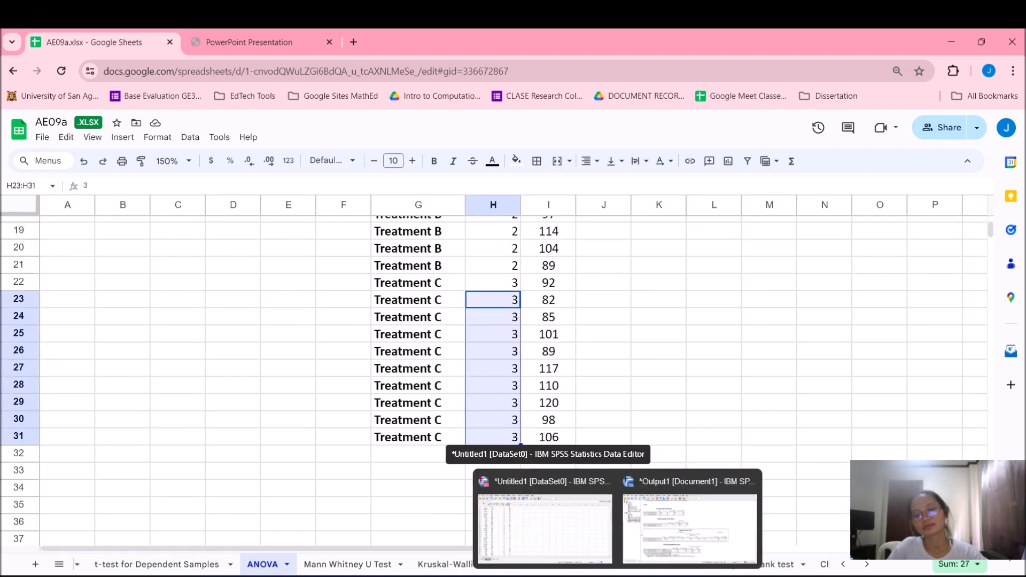
left_click(545, 513)
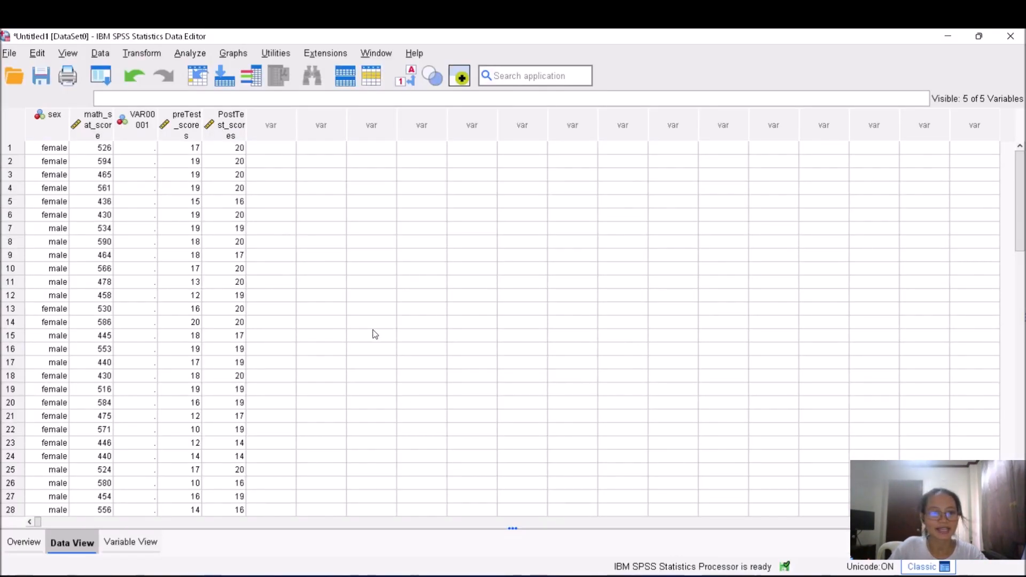
left_click(129, 541)
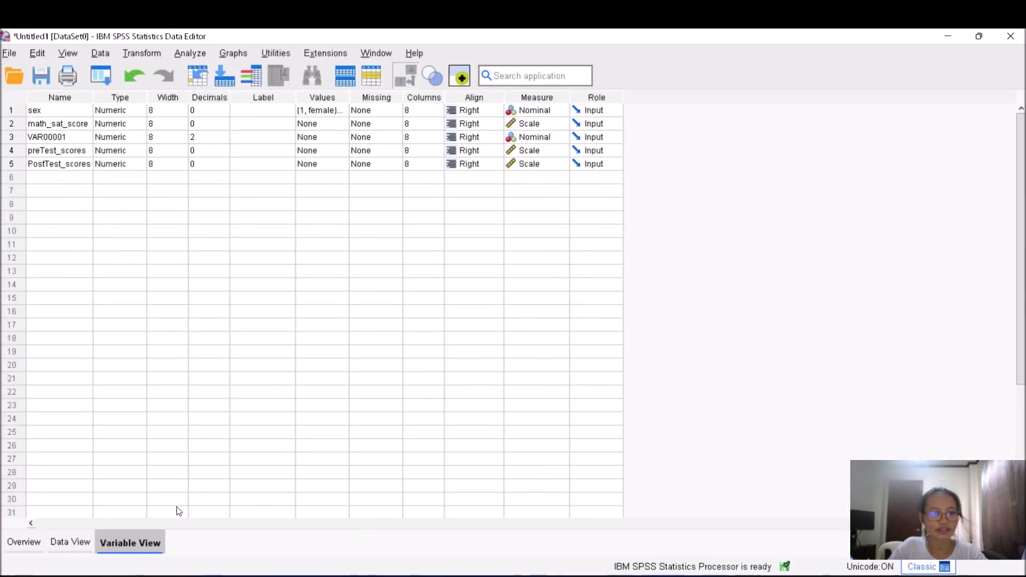
left_click(59, 192)
type("trea")
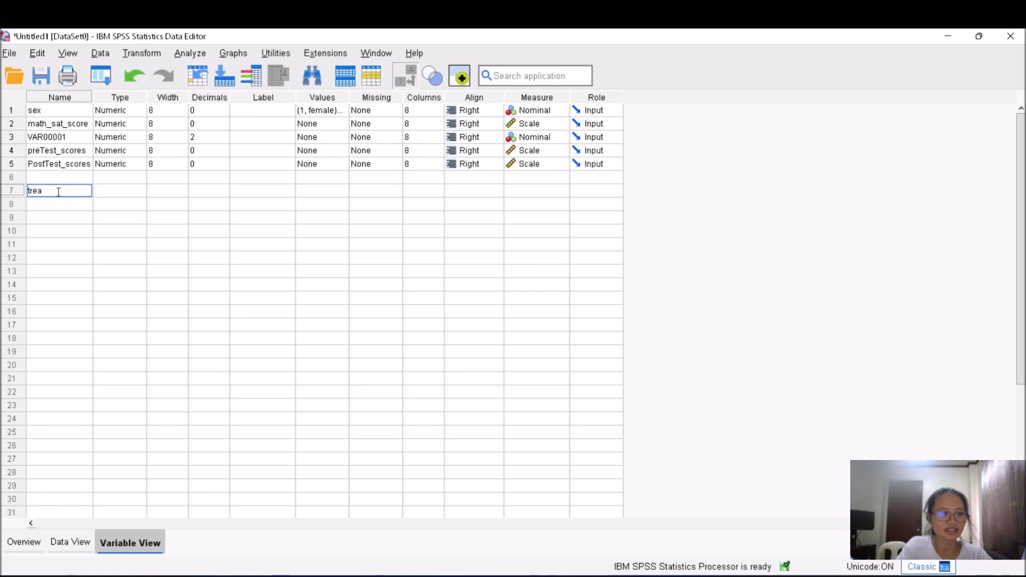
type("tment_Ty")
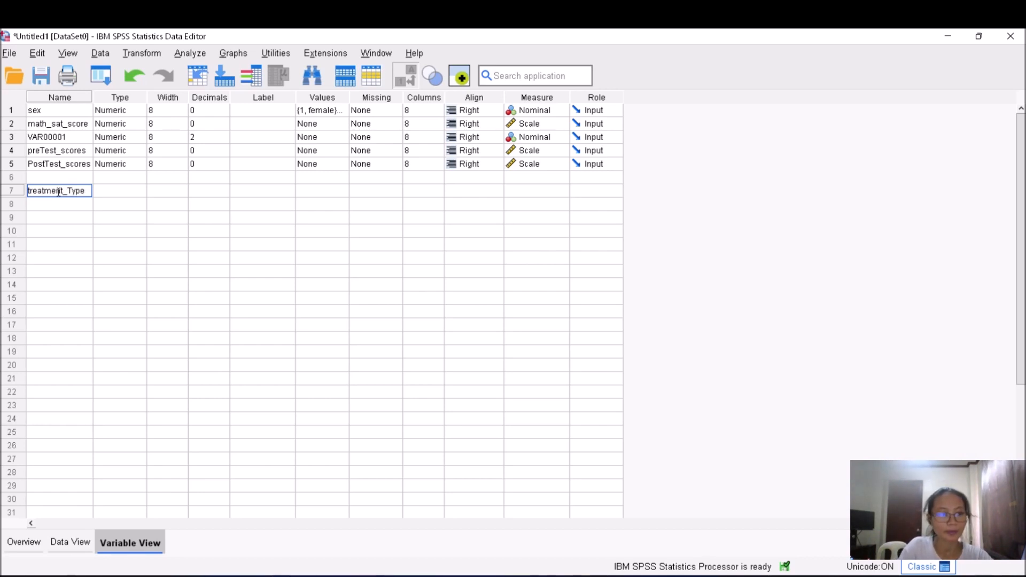
type("pe")
key("Return")
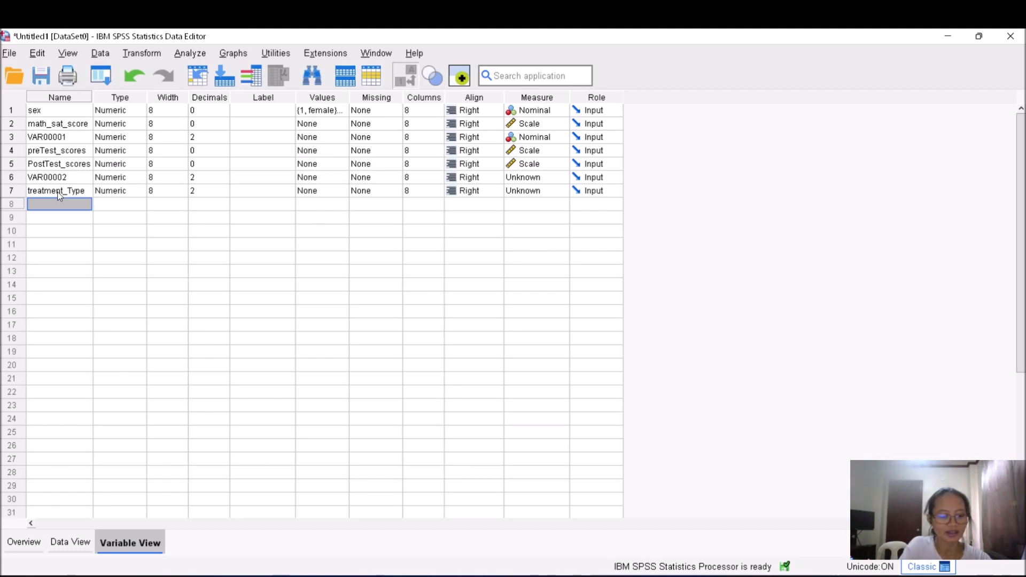
Define a variable named Units_Assembled in row 8, directly below treatment_Type.
type("Units")
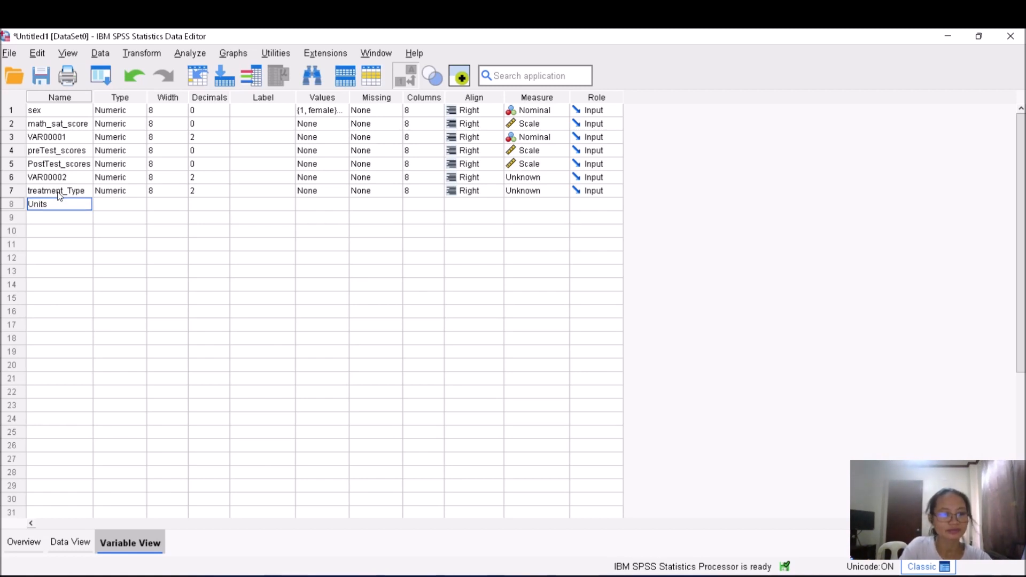
type("_Ass")
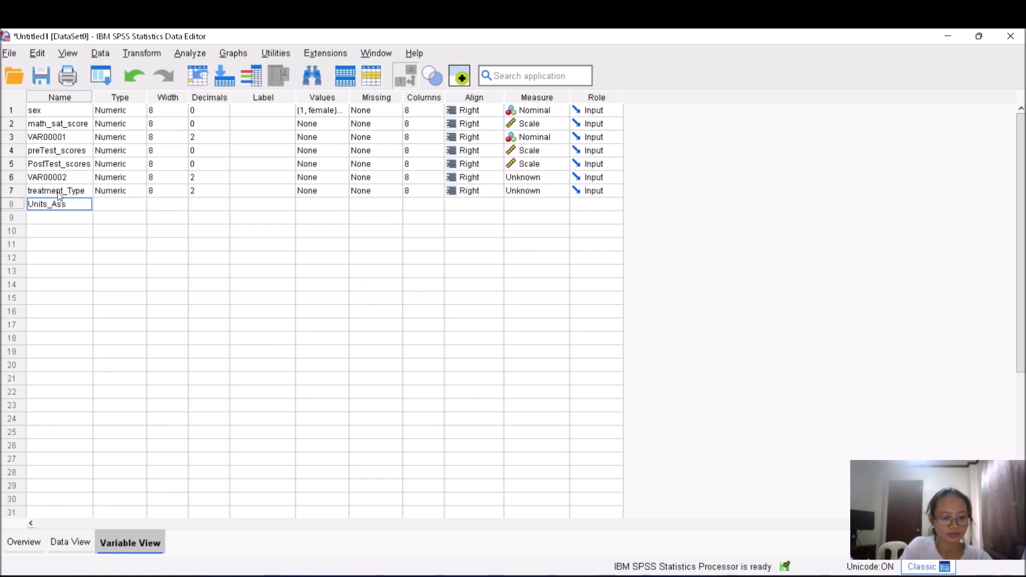
type("embled")
key("Return")
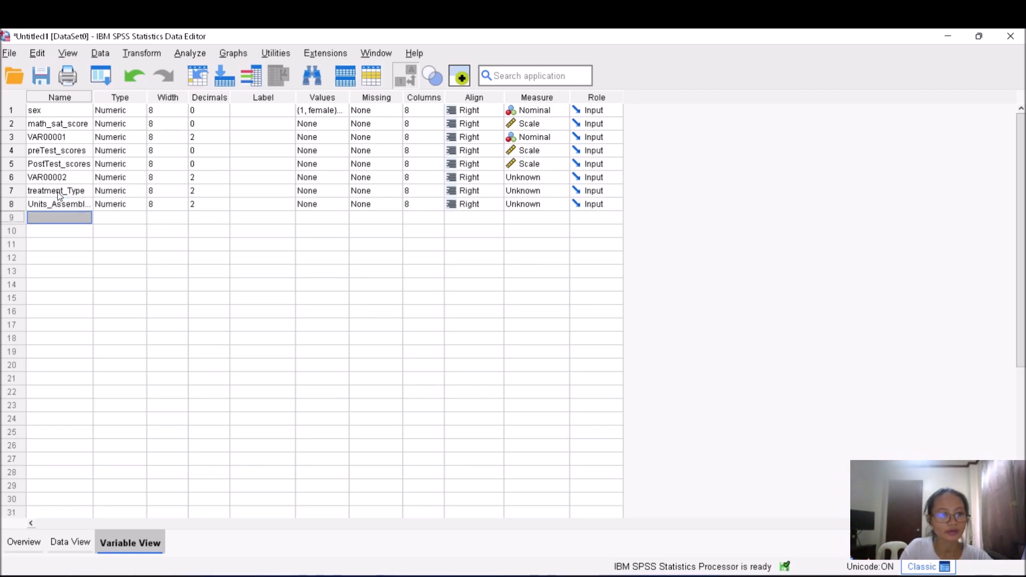
Set the decimals of both treatment_Type and Units_Assembled to 0.
left_click(210, 190)
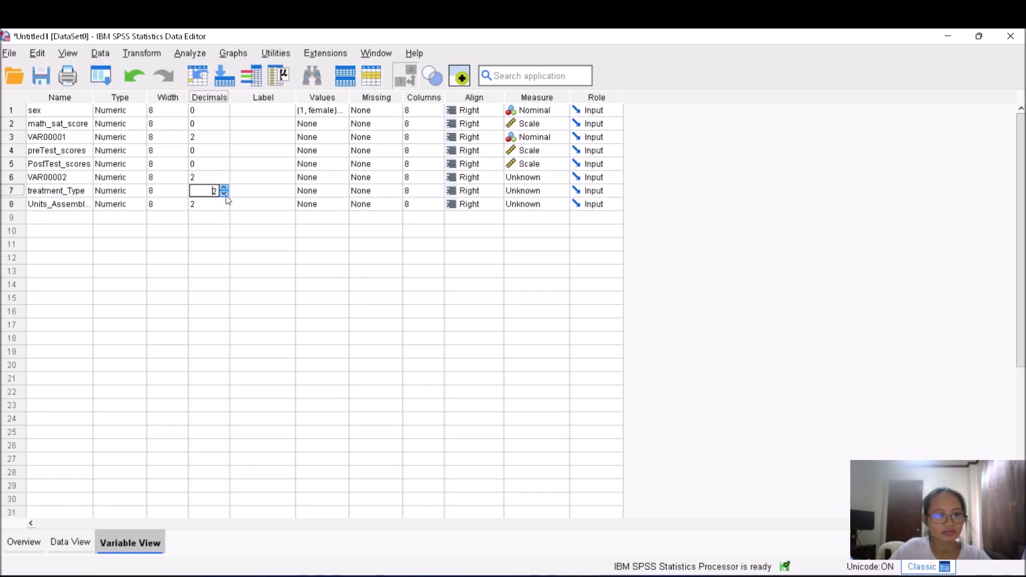
left_click(225, 194)
left_click(223, 204)
left_click(223, 207)
left_click(224, 206)
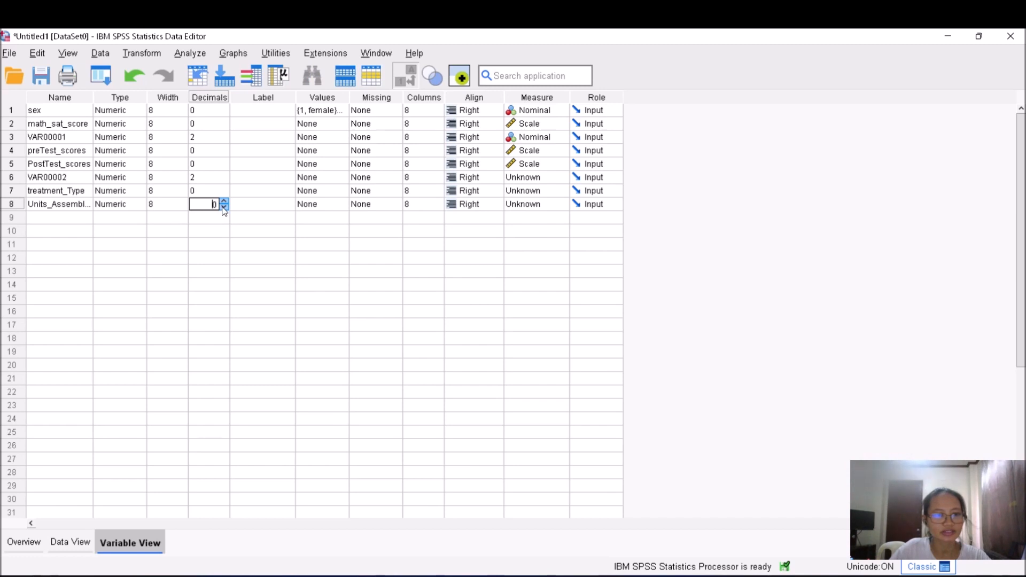
Set the measurement level of treatment_Type to Nominal and of Units_Assembled to Scale.
left_click(533, 198)
left_click(528, 228)
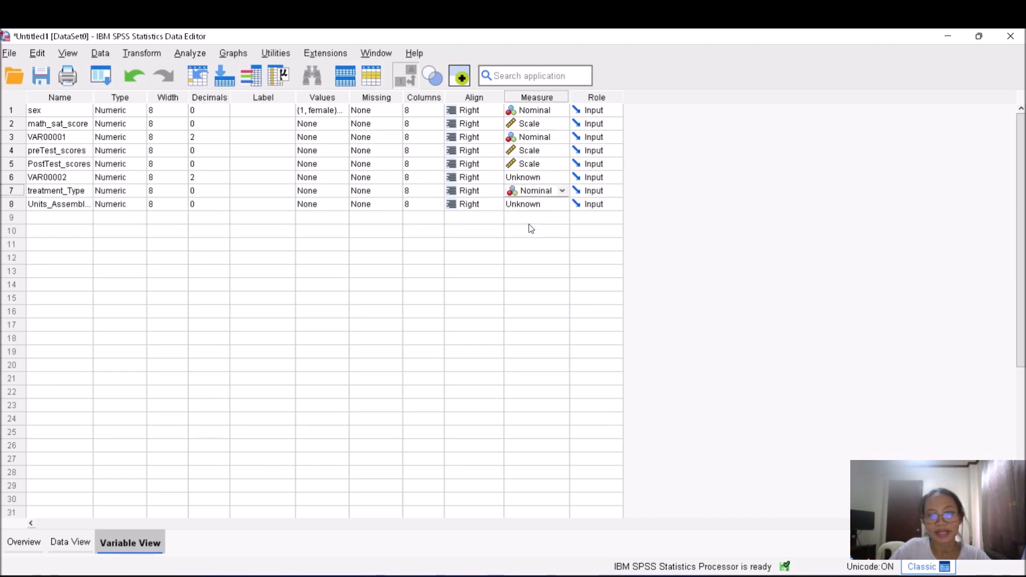
left_click(529, 204)
left_click(530, 207)
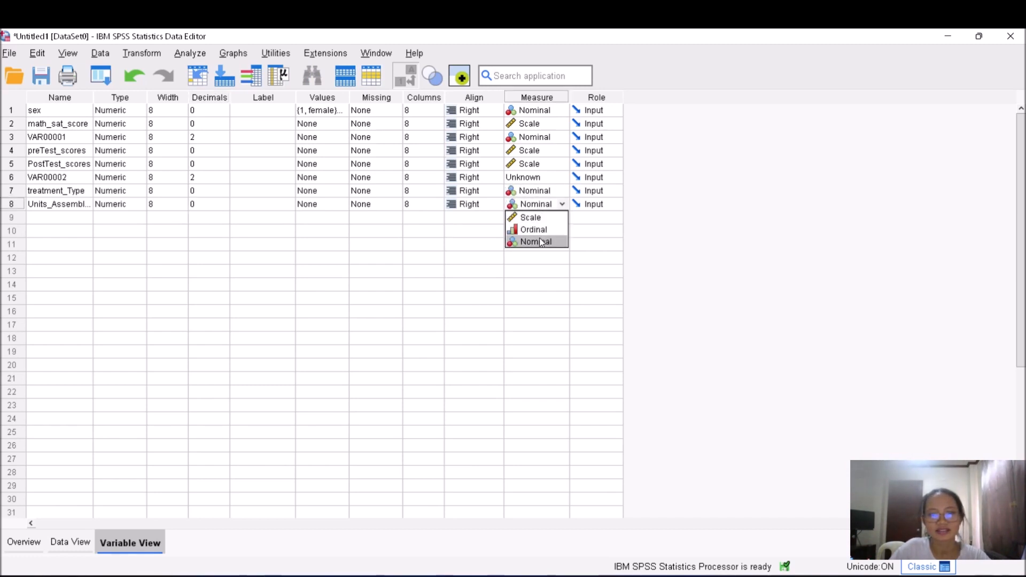
left_click(539, 216)
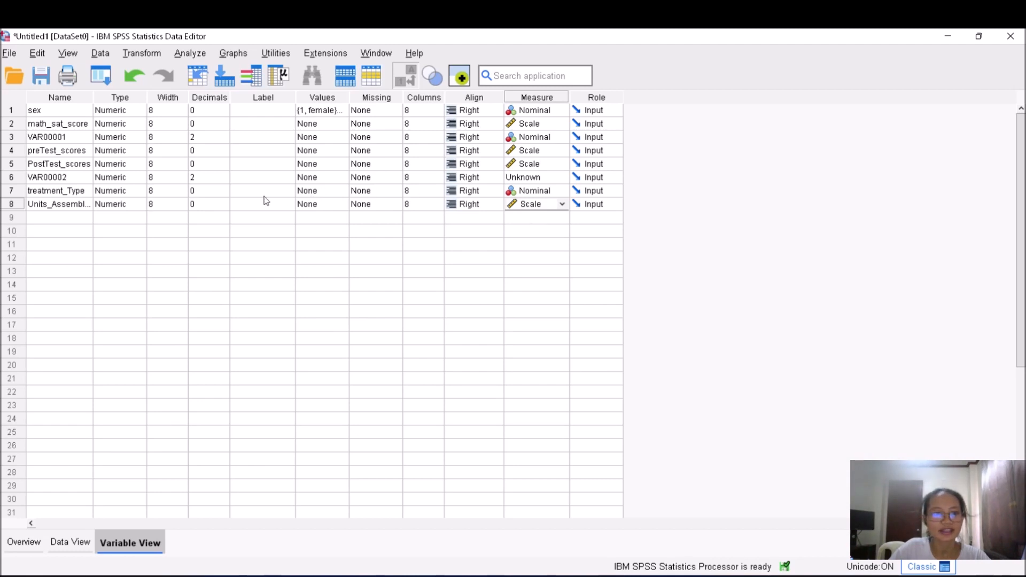
Open the value labels of treatment_Type and label value 1 as Treatment A.
left_click(328, 193)
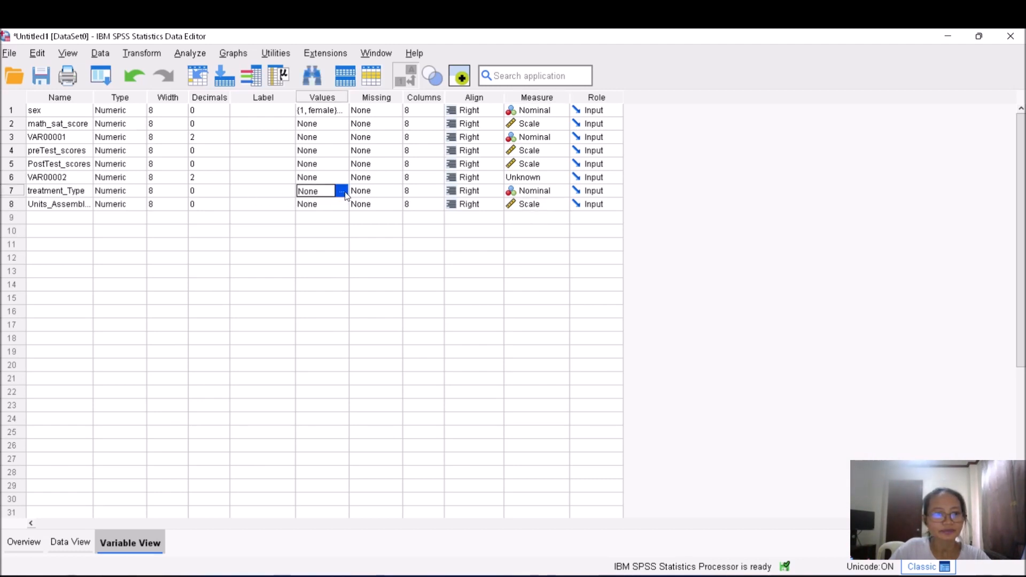
left_click(342, 191)
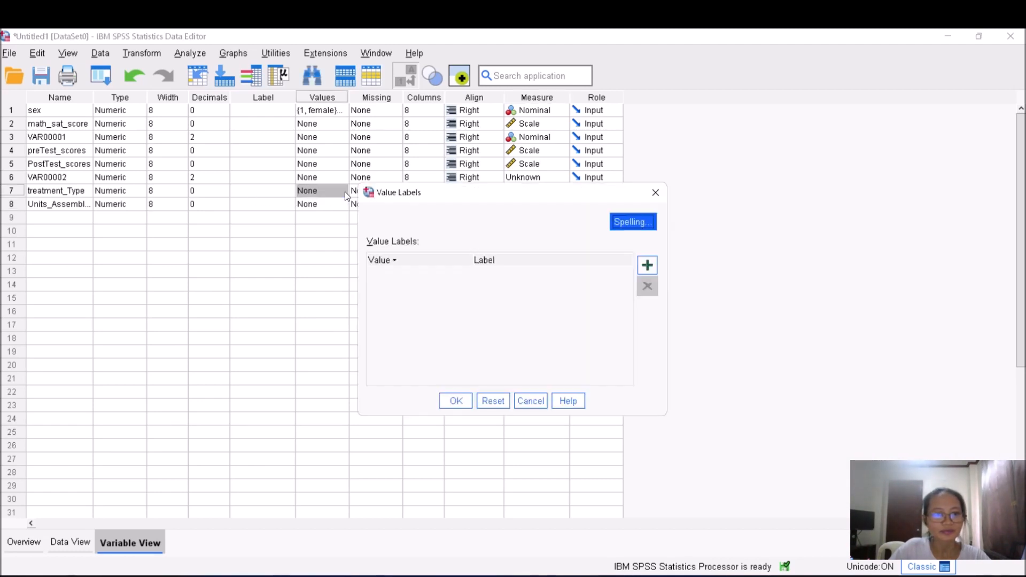
left_click(647, 264)
type("1")
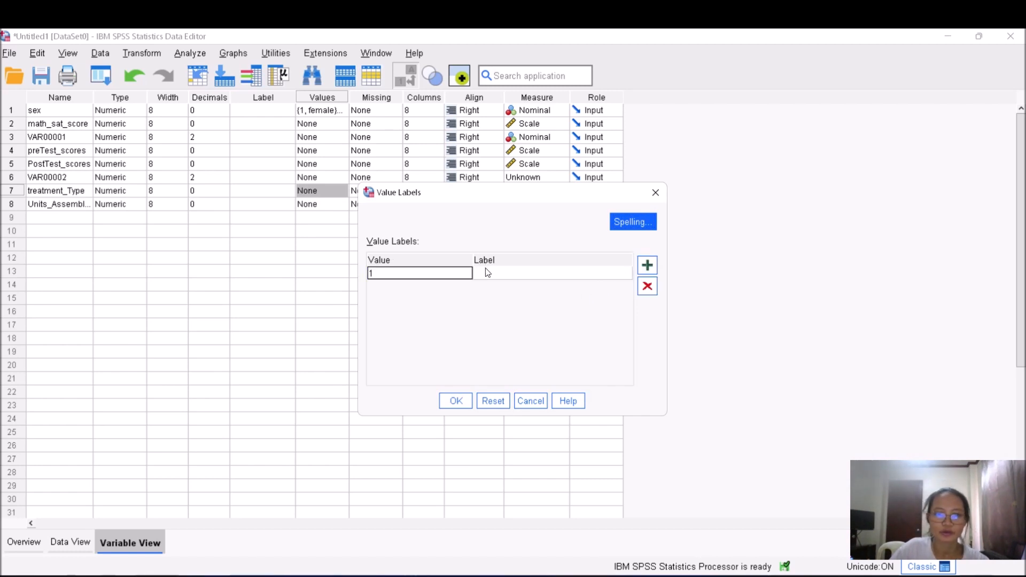
left_click(486, 273)
type("Tr")
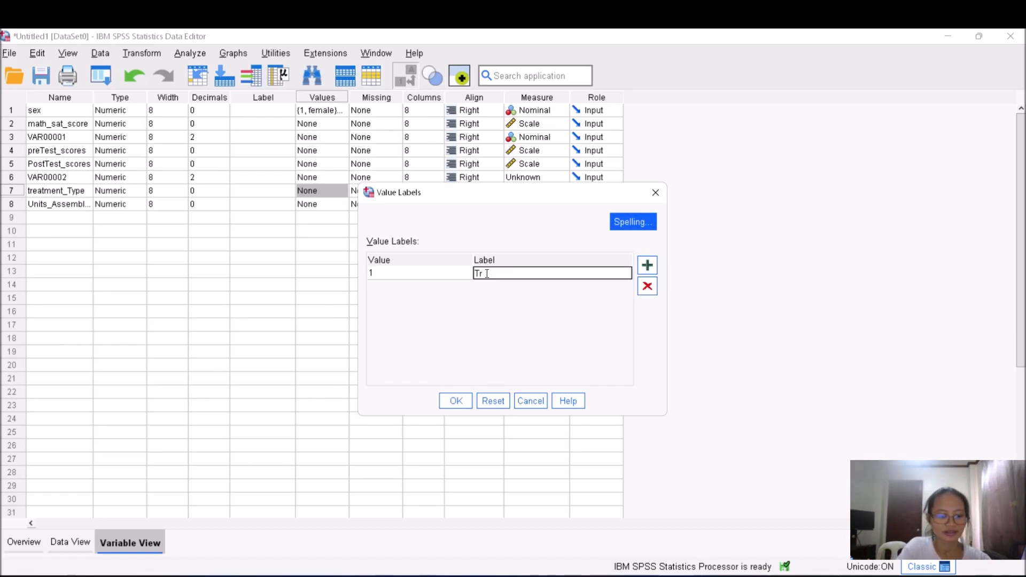
type("eatment A")
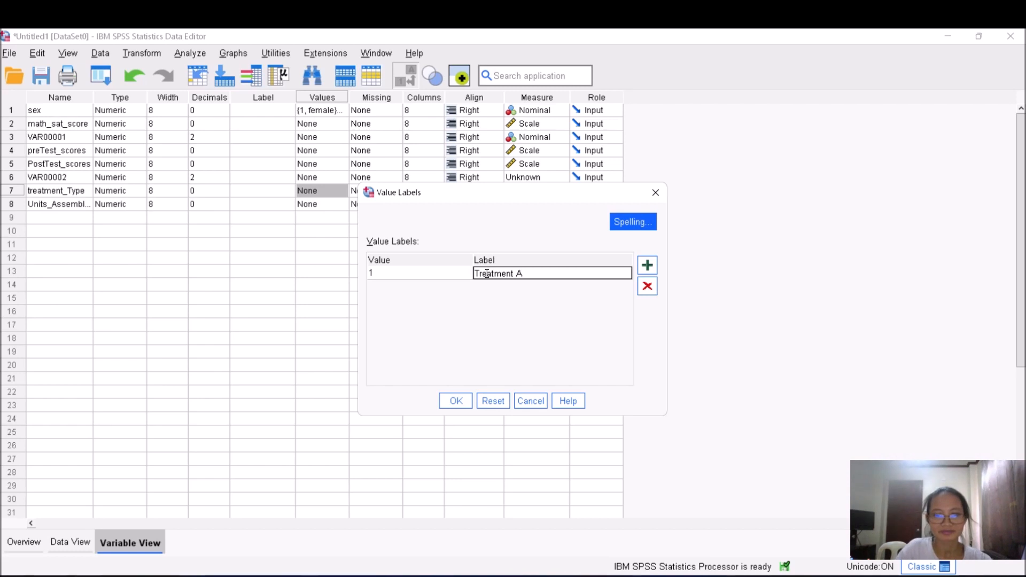
Add a value label for treatment_Type that assigns value 2 to Treatment B.
left_click(647, 267)
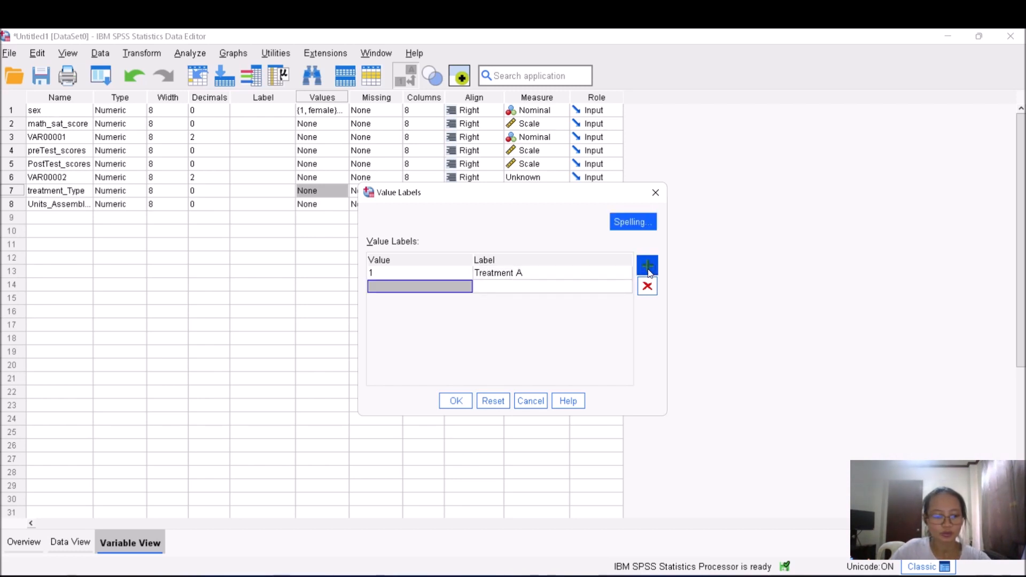
type("2")
key("Tab")
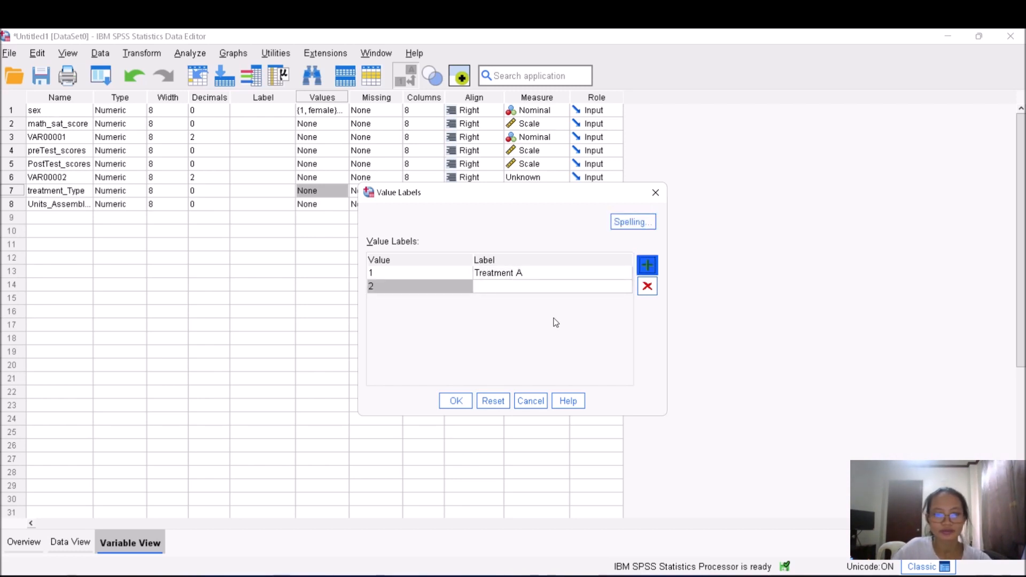
left_click(515, 287)
type("Treatment B")
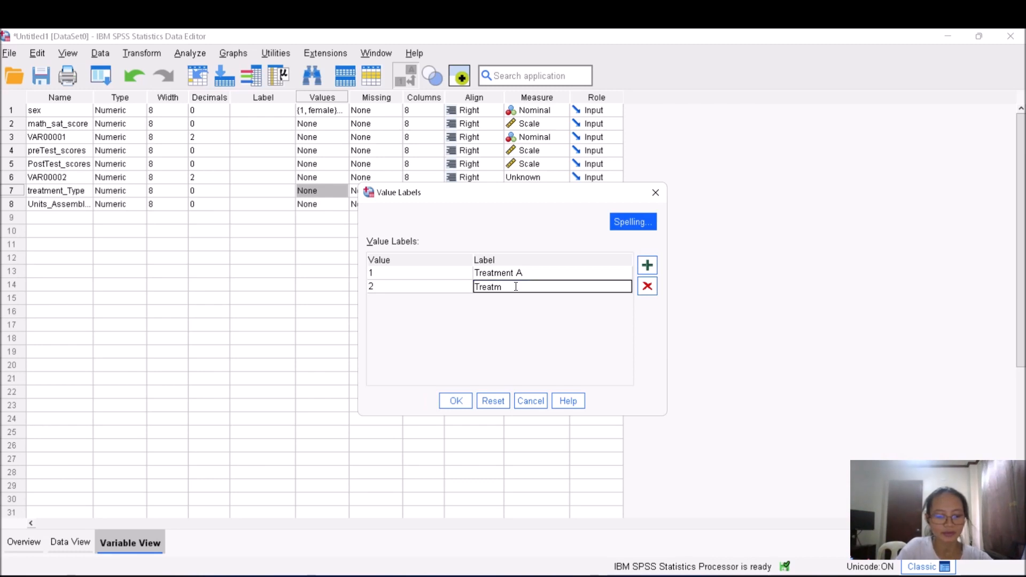
Label value 3 as Treatment C and apply the value labels to treatment_Type.
left_click(646, 266)
type("3")
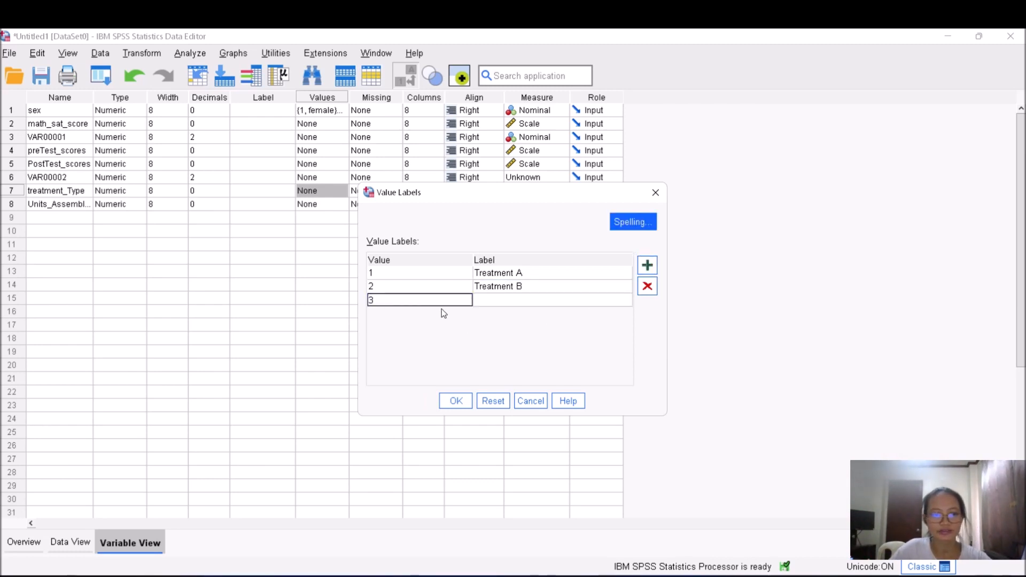
left_click(482, 301)
type("Treatment C")
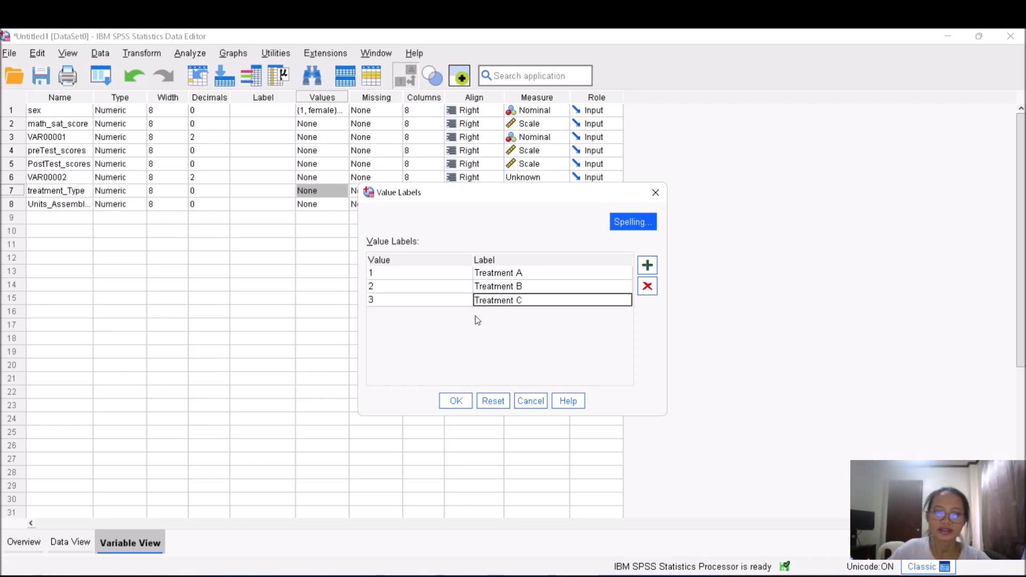
left_click(454, 402)
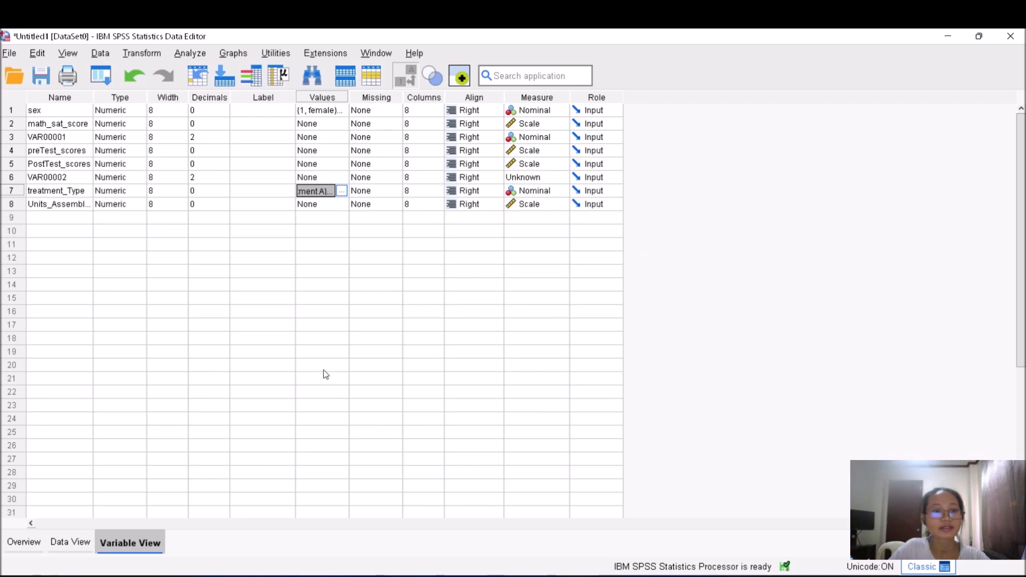
Return the SPSS editor to Data View, then copy the treatment codes and values in H2:I31 from the ANOVA sheet in Google Sheets.
left_click(70, 542)
mouse_move(647, 575)
left_click(606, 515)
scroll(342, 364, "up", 6)
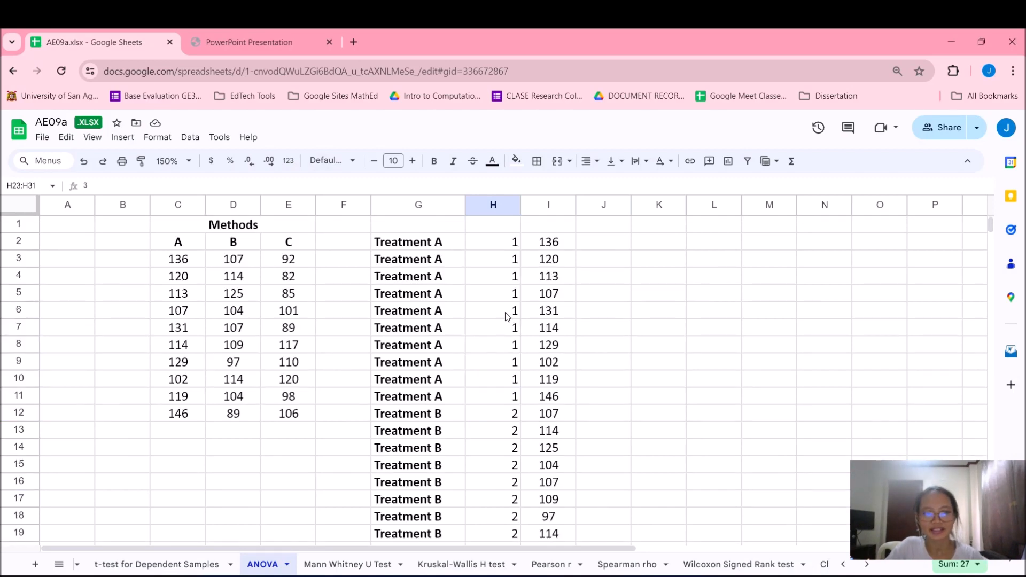
left_click_drag(497, 248, 554, 247)
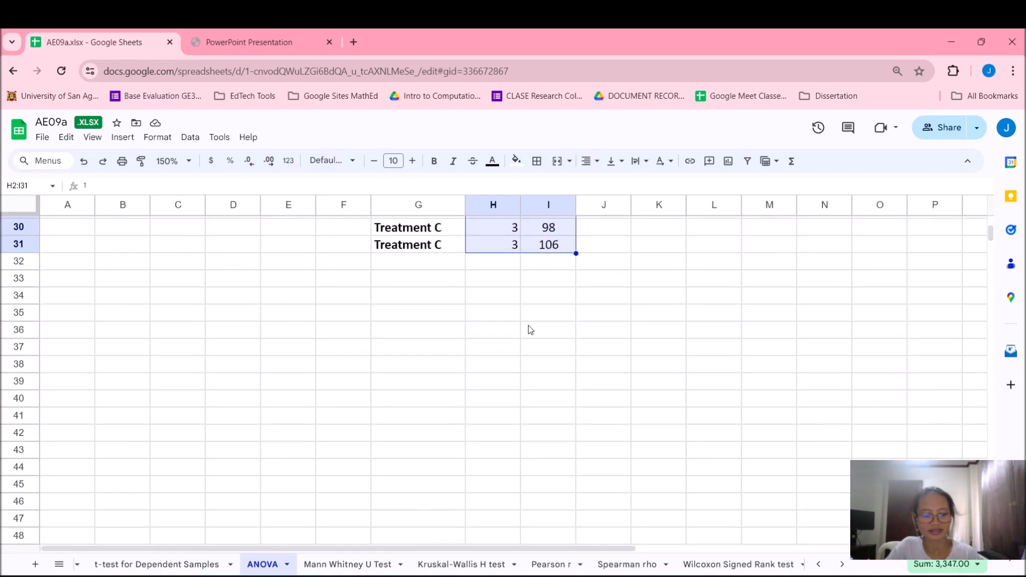
key("ctrl+c")
scroll(556, 422, "up", 10)
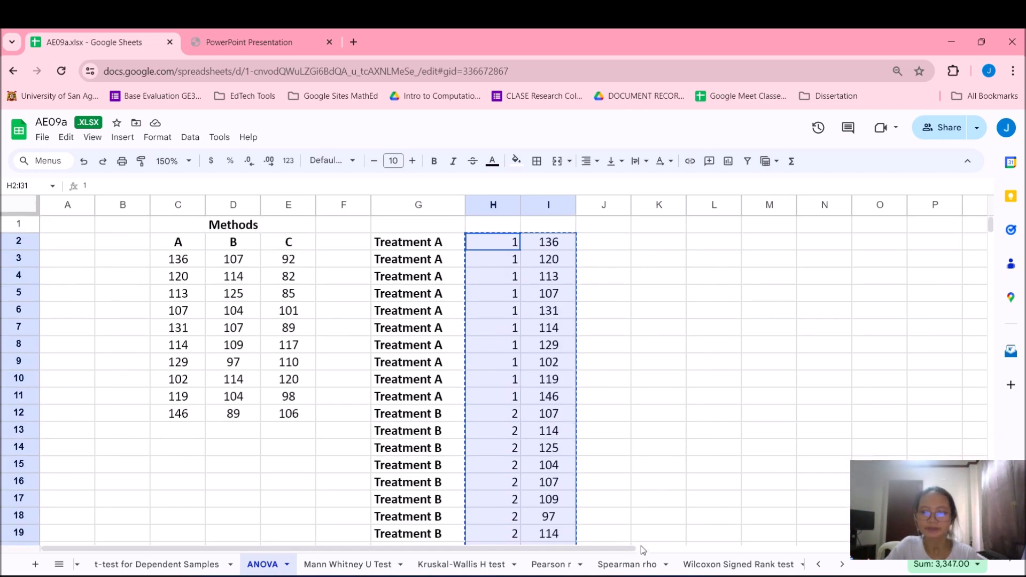
Paste the copied data into the SPSS Data Editor from row 1 of treatment_Type and widen that column to fit its labels.
mouse_move(639, 550)
left_click(545, 534)
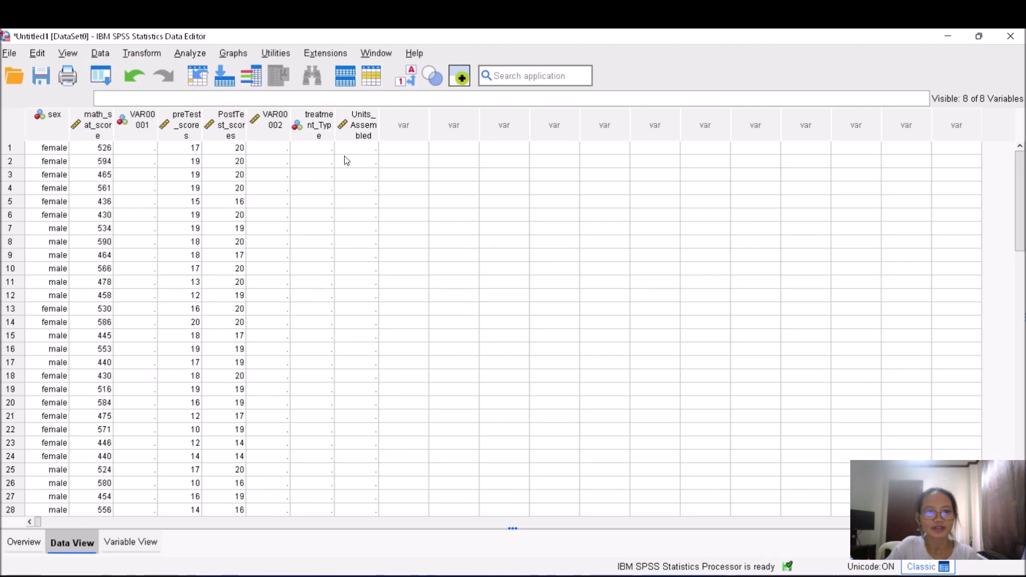
left_click(323, 151)
key("ctrl+v")
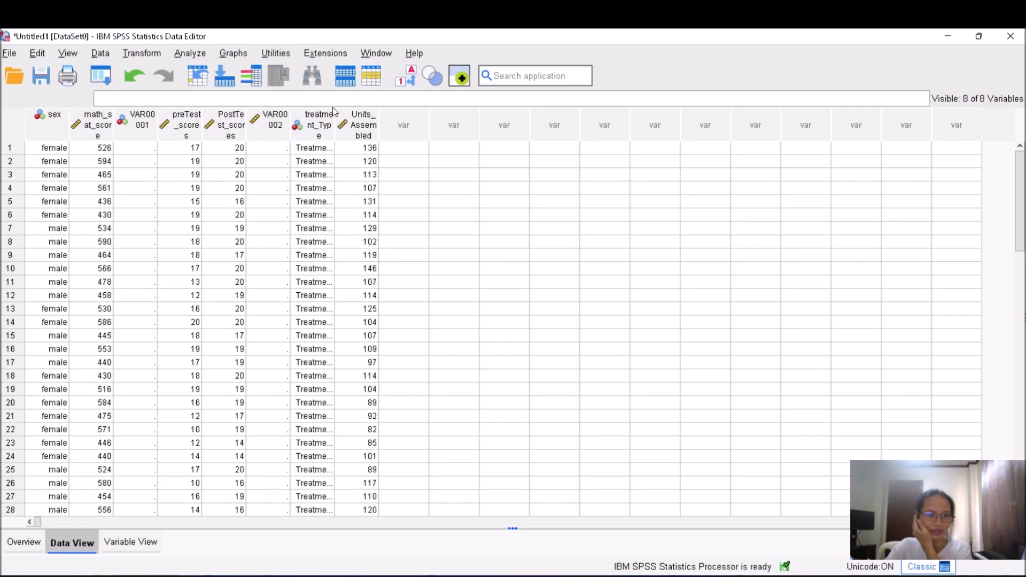
mouse_move(336, 117)
left_mouse_down()
mouse_move(367, 117)
mouse_move(354, 118)
left_mouse_up()
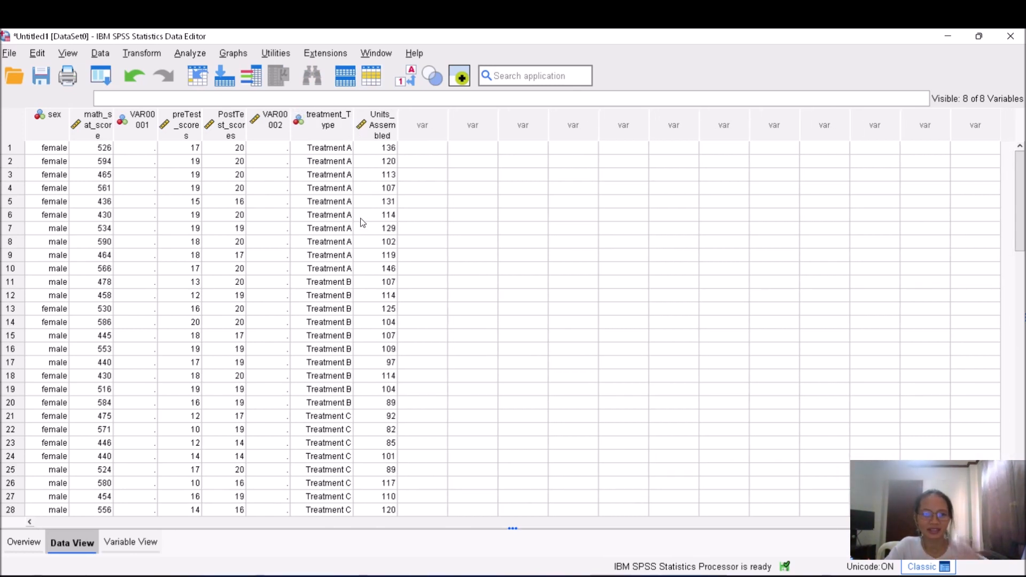
Set up a One-Way ANOVA with Units_Assembled as the dependent variable and treatment_Type as the factor.
scroll(350, 255, "down", 5)
scroll(349, 258, "up", 5)
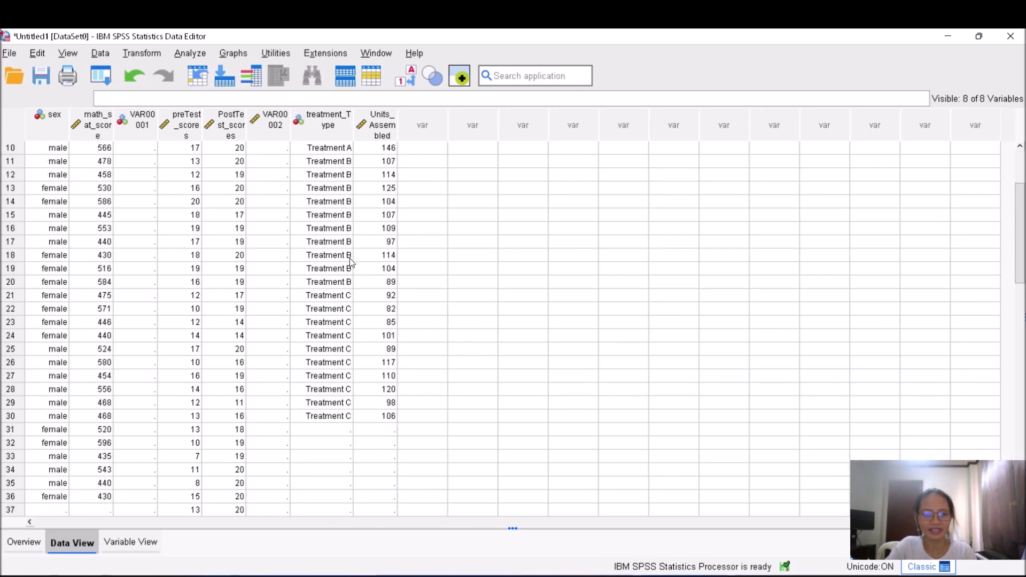
left_click(189, 55)
mouse_move(217, 177)
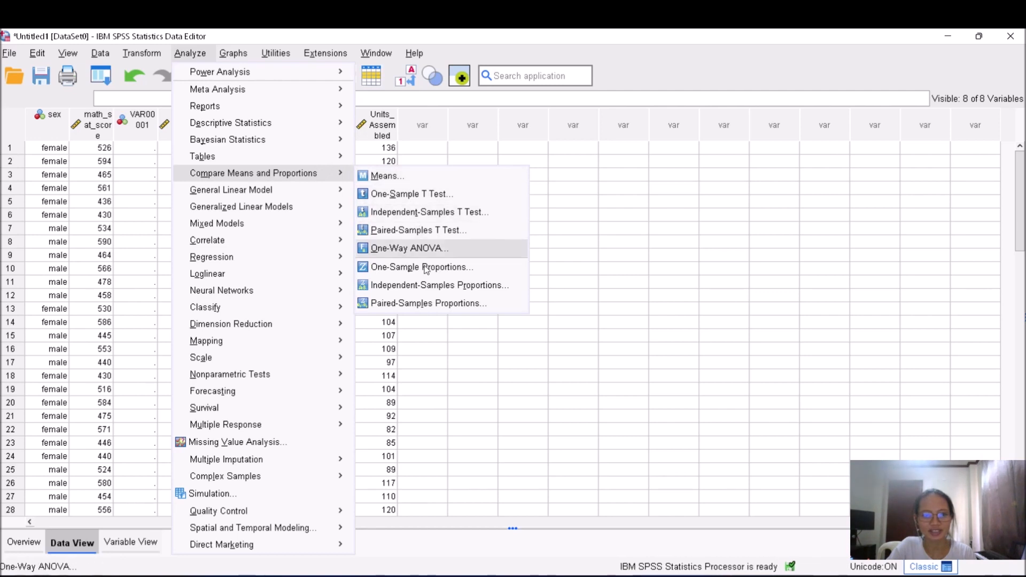
left_click(418, 251)
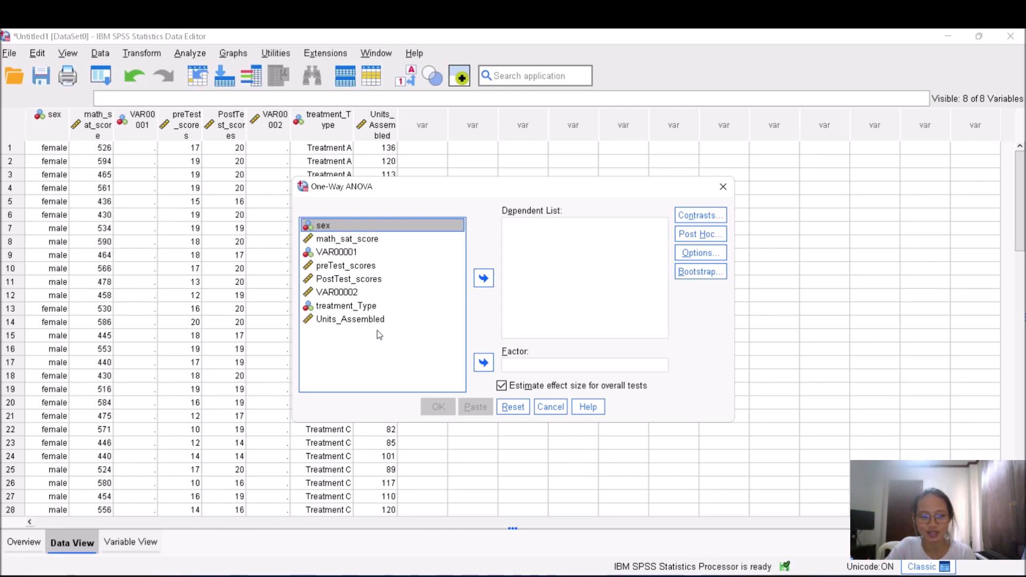
left_click(353, 323)
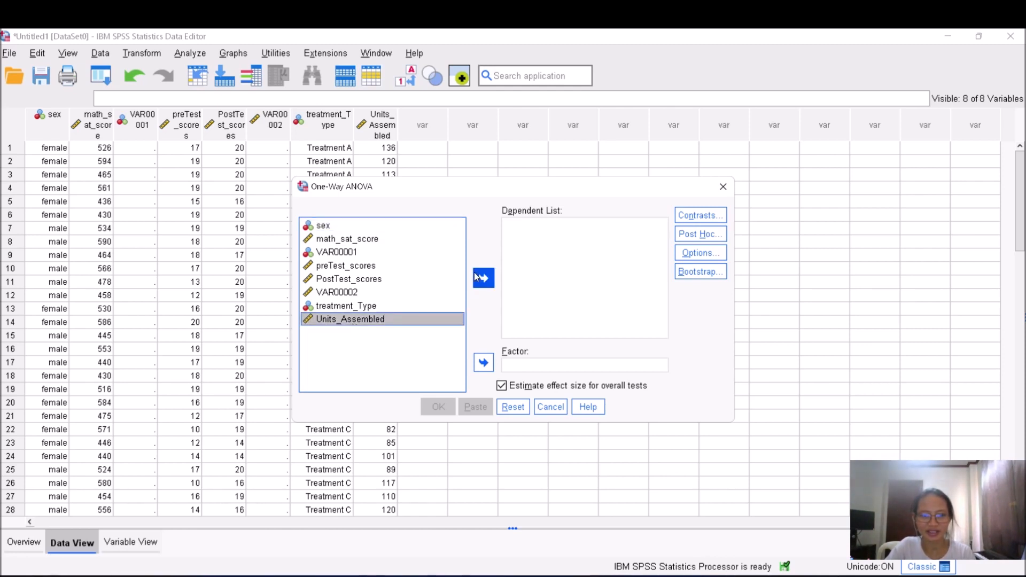
left_click(484, 279)
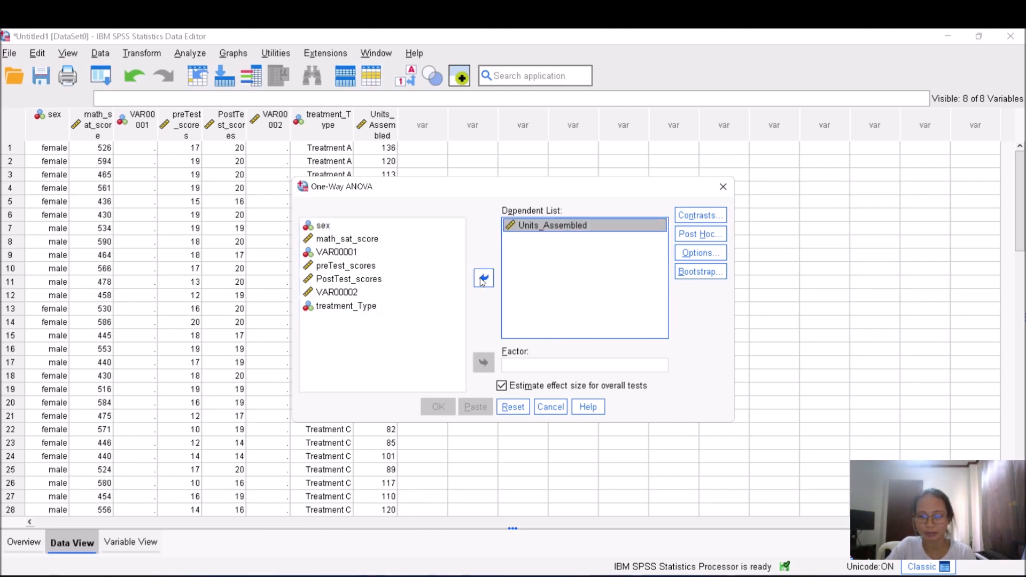
left_click(349, 307)
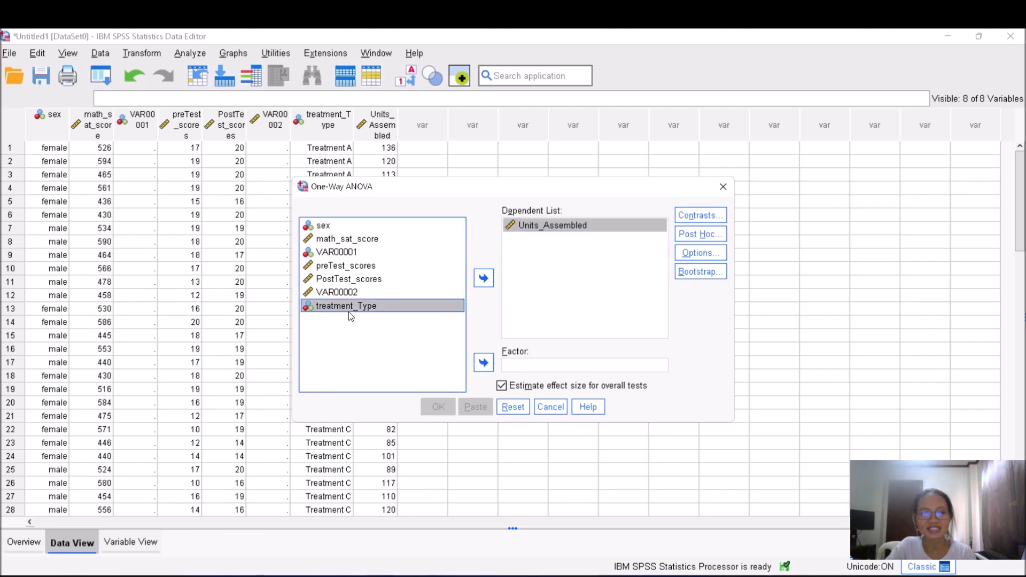
left_click(484, 363)
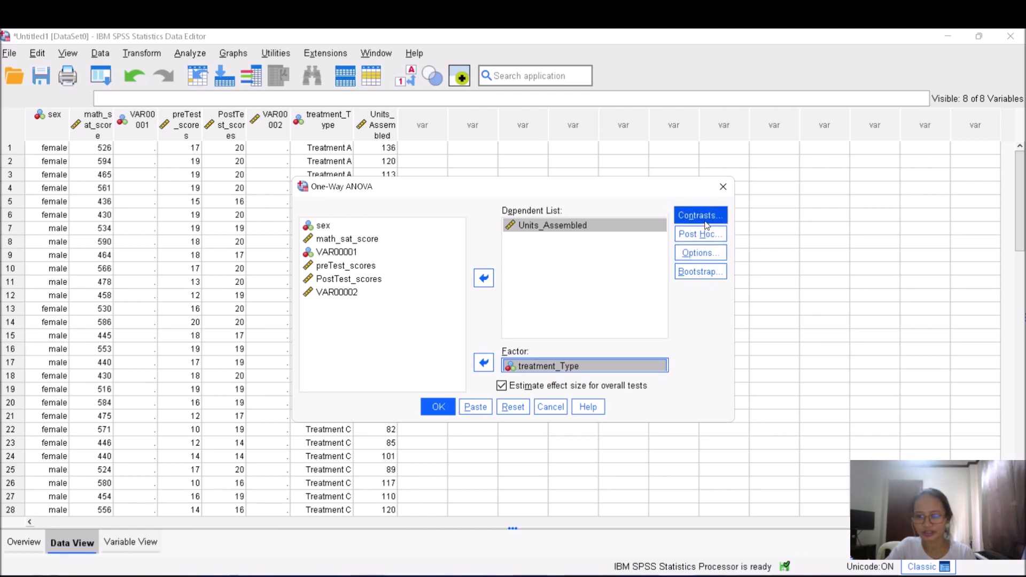
Choose Tukey as the only post hoc multiple comparison test, keeping the significance level from the options.
left_click(703, 238)
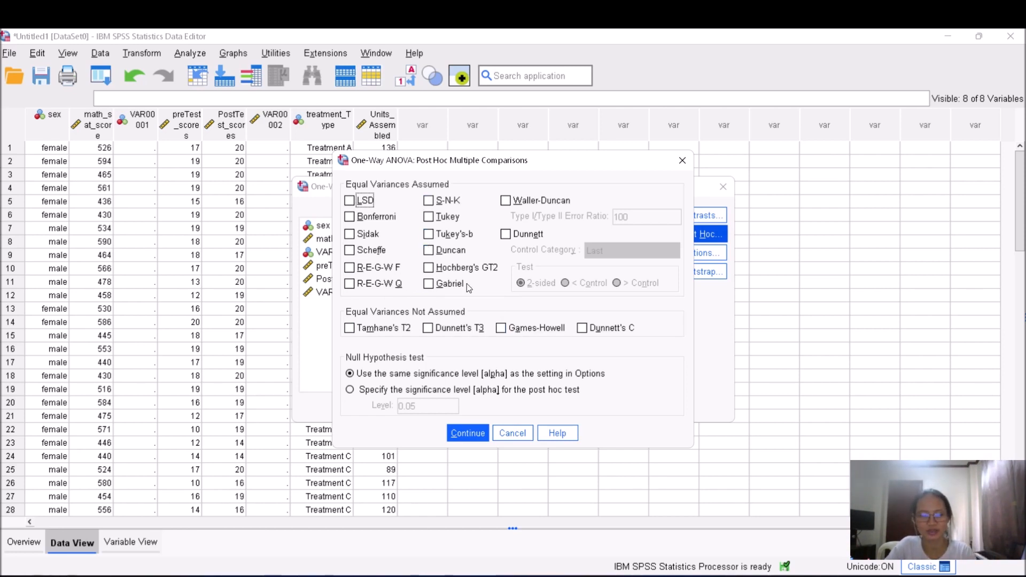
left_click(351, 202)
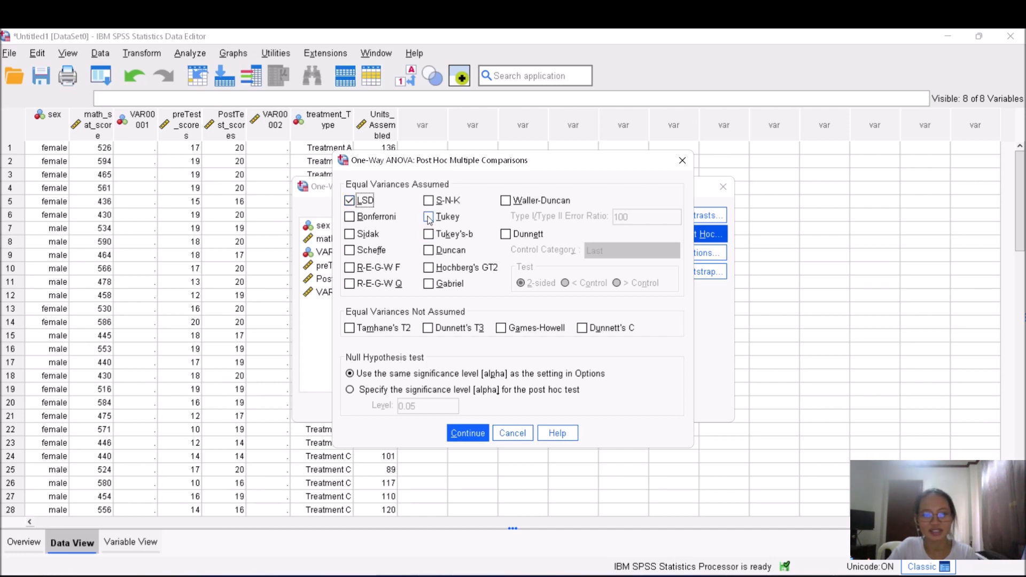
left_click(350, 201)
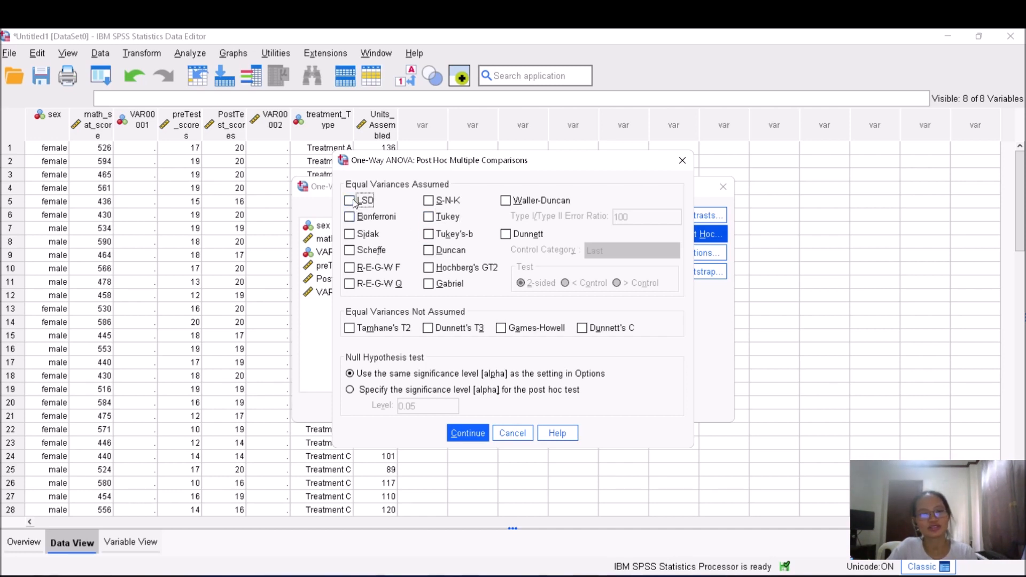
left_click(437, 219)
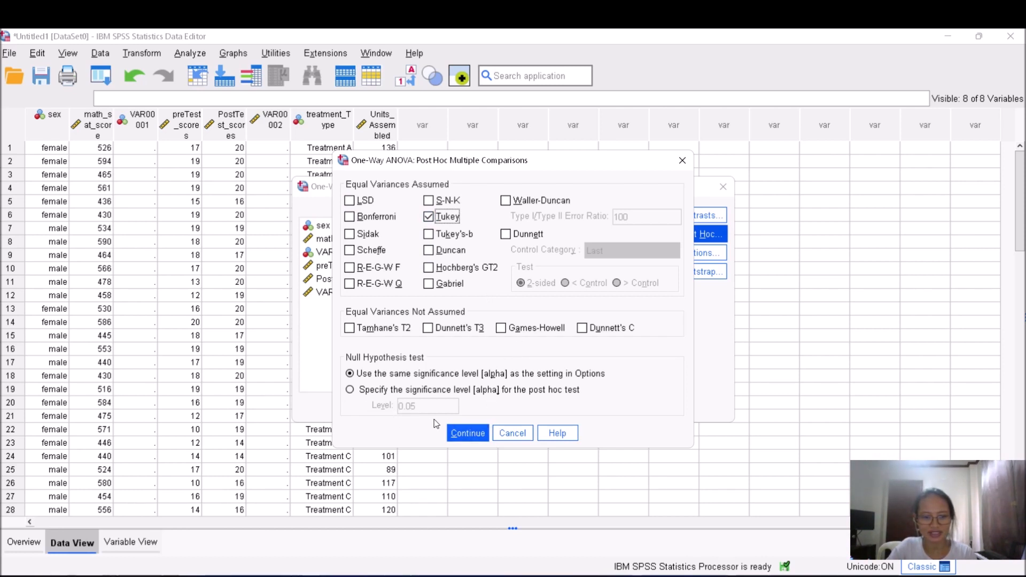
left_click(468, 435)
Accept the default One-Way ANOVA options without extra statistics and run the analysis.
left_click(697, 256)
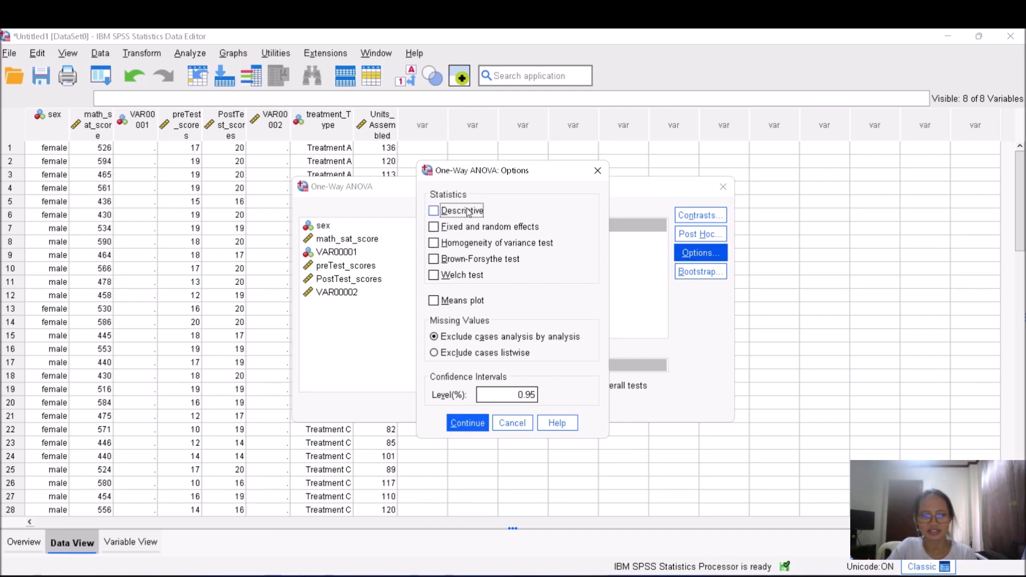
left_click(468, 423)
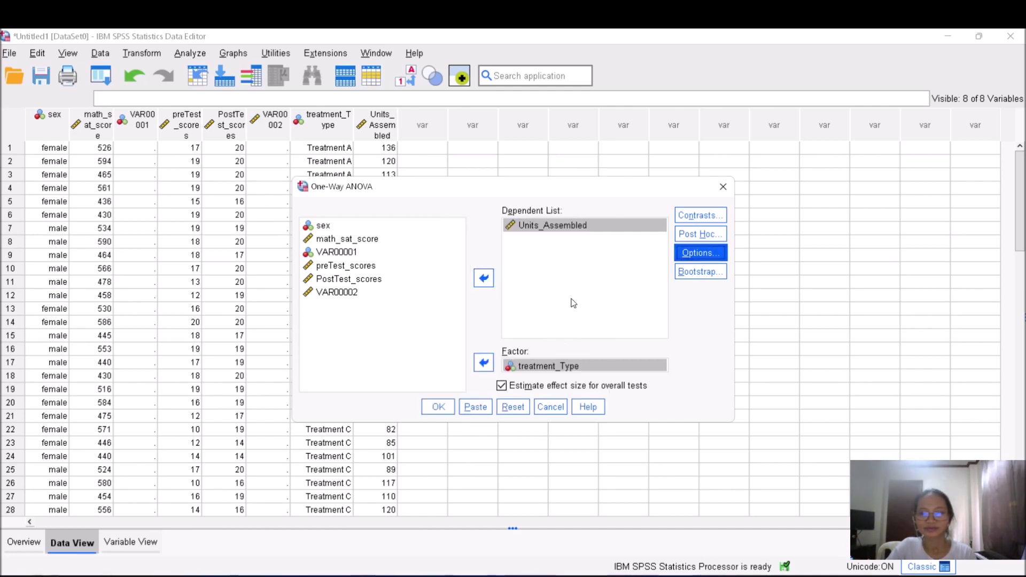
left_click(439, 410)
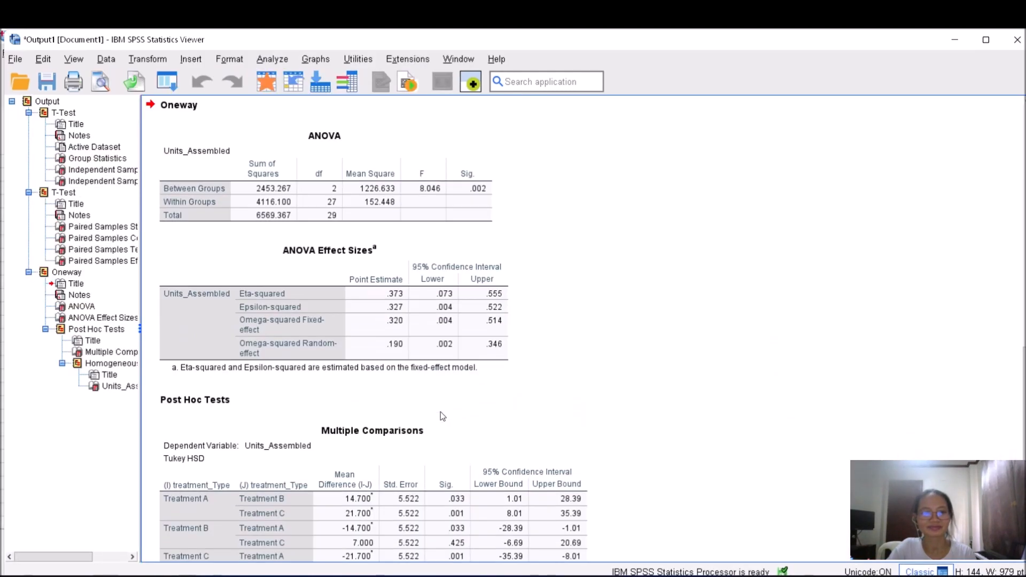
Copy the ANOVA table for Units_Assembled from the SPSS output and paste it at K2 of the ANOVA sheet in Google Sheets.
left_click(498, 224)
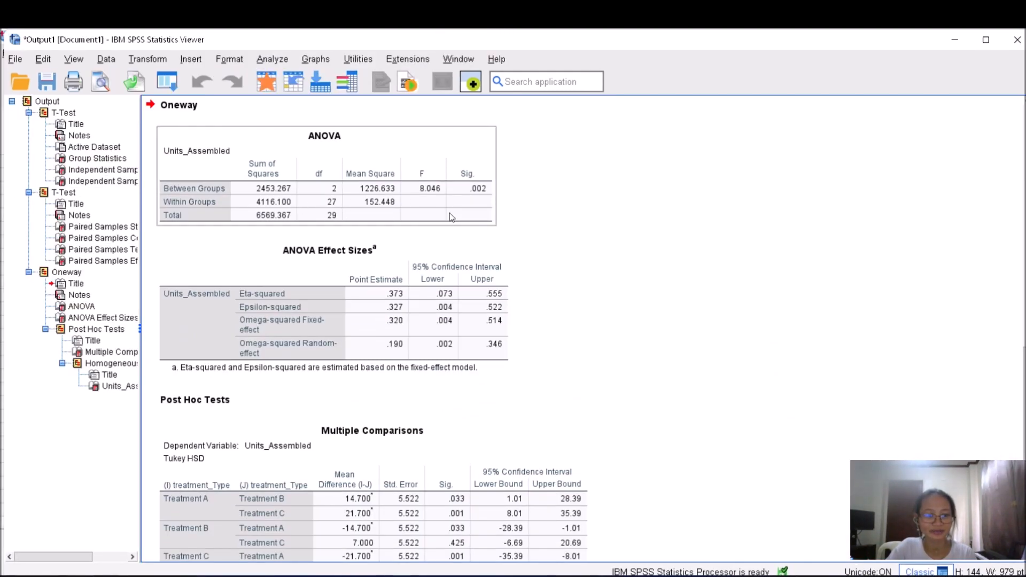
left_click(329, 212)
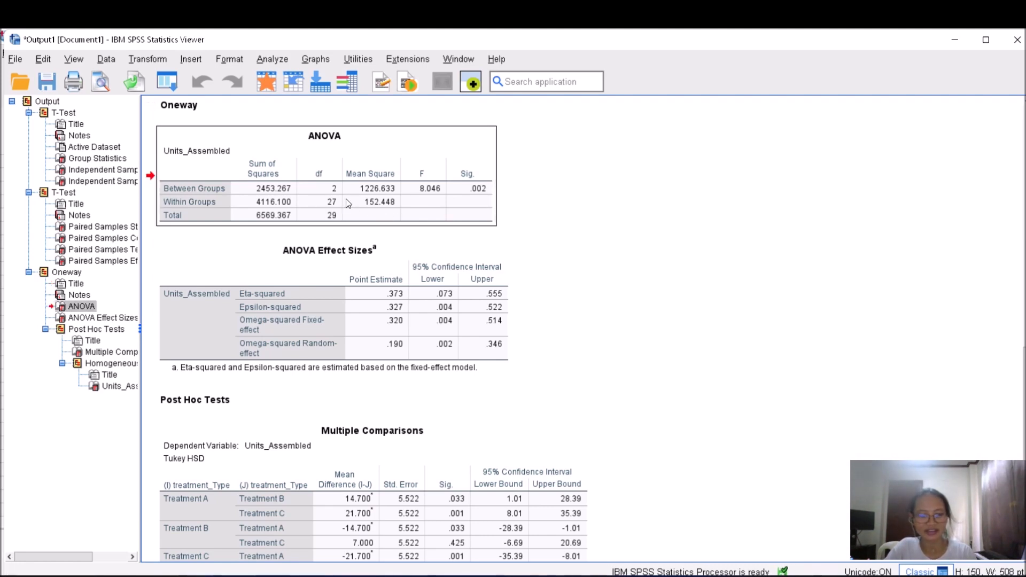
mouse_move(646, 574)
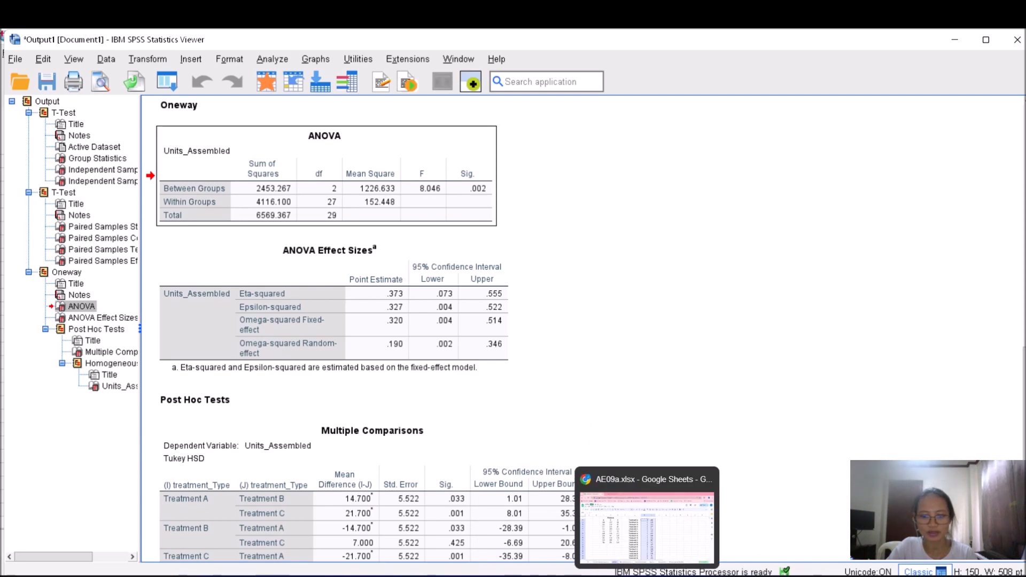
left_click(667, 536)
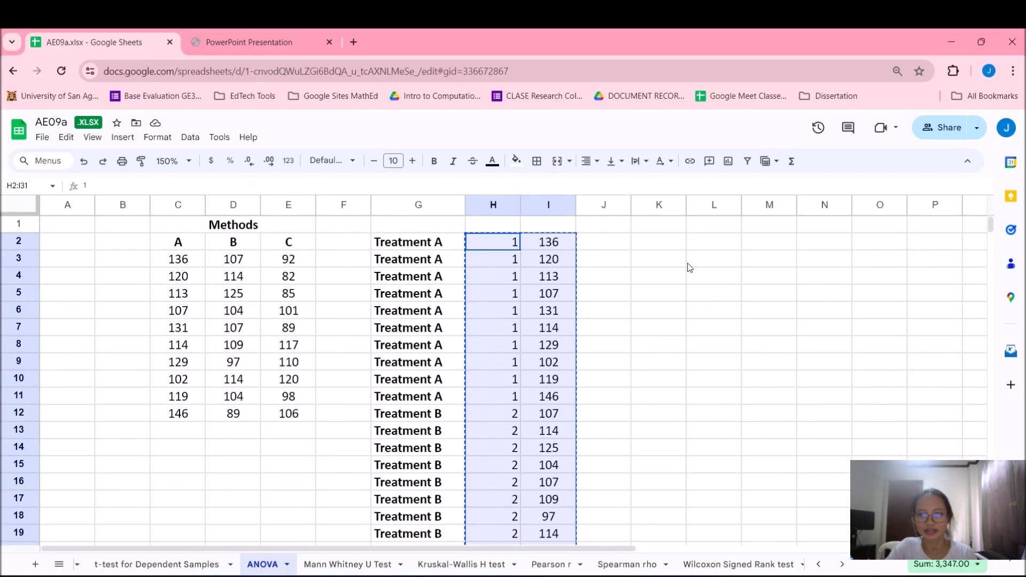
left_click(665, 242)
key("ctrl+v")
left_click(704, 463)
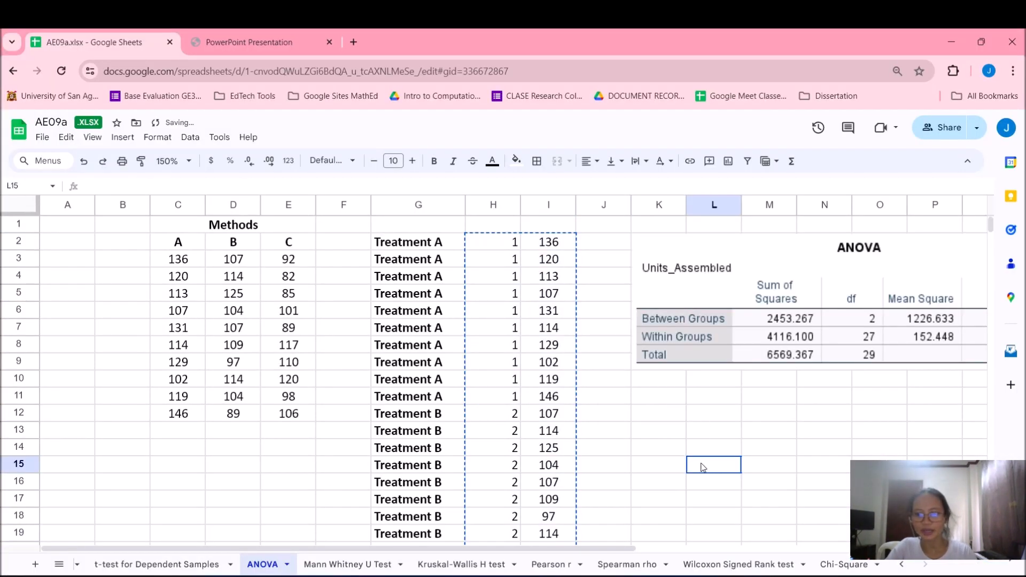
left_click_drag(534, 550, 722, 564)
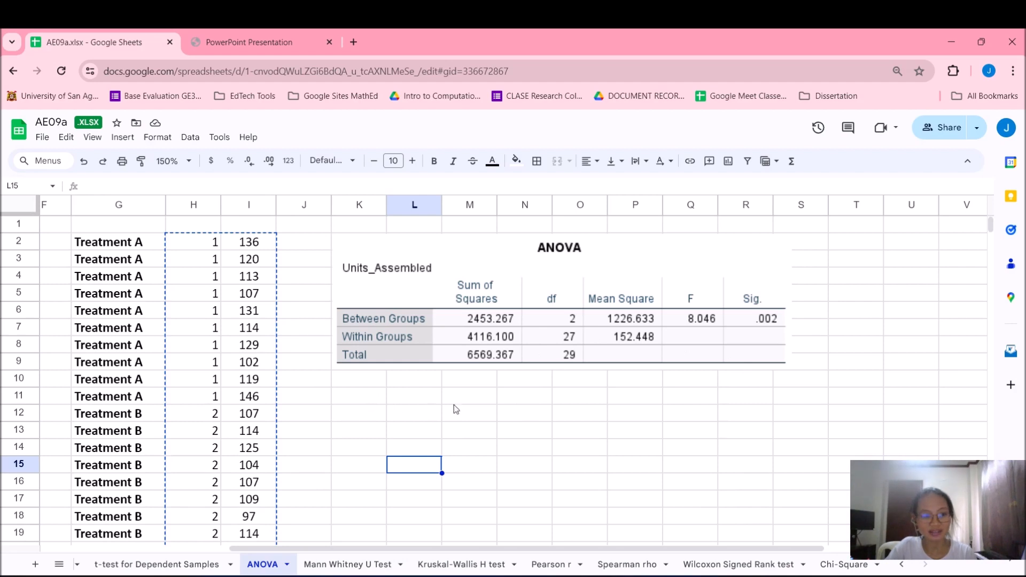
Copy the Tukey HSD Multiple Comparisons table from the SPSS output and paste it at K11 of the ANOVA sheet in Google Sheets.
left_click(358, 396)
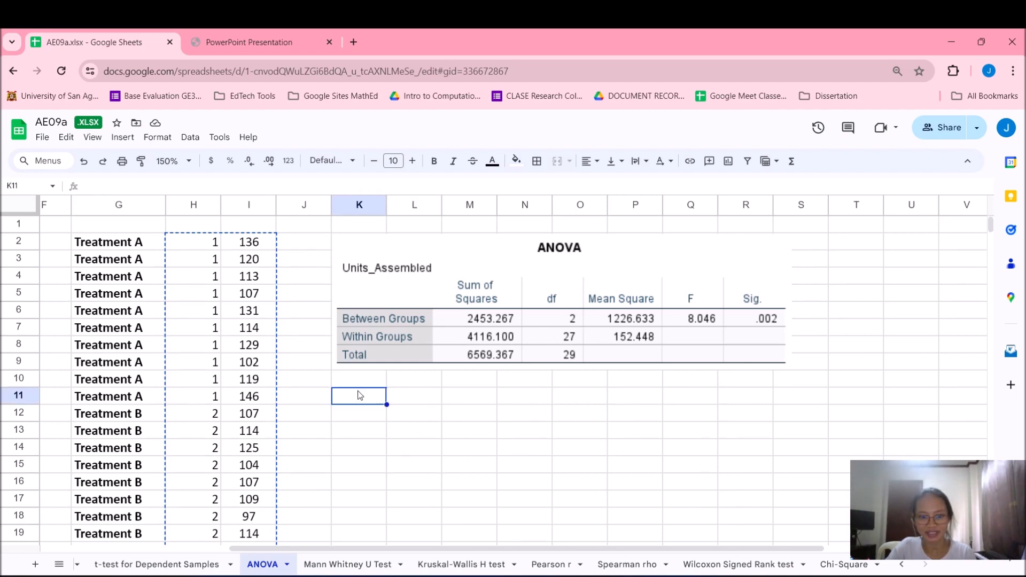
mouse_move(620, 566)
left_click(638, 457)
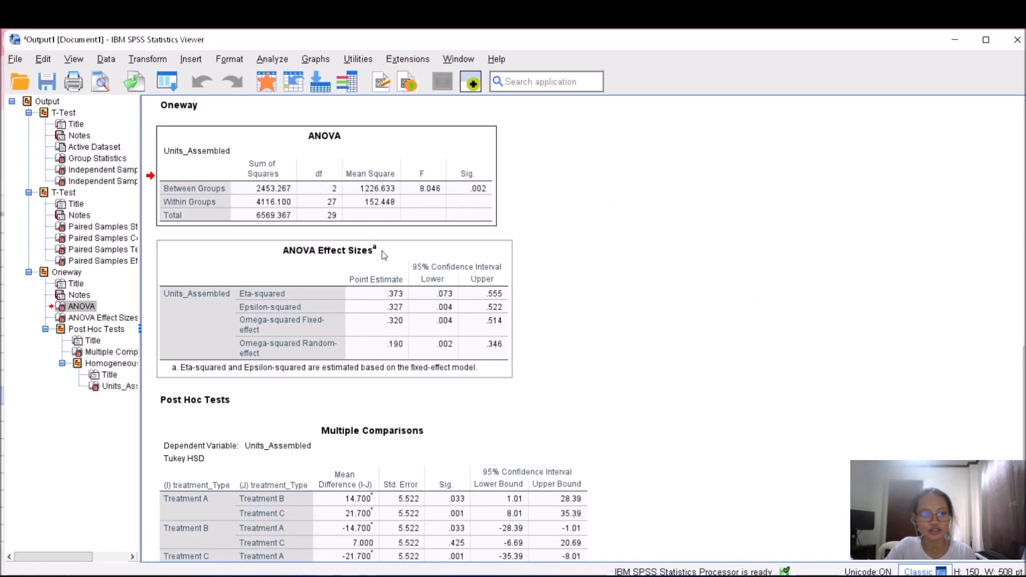
scroll(390, 229, "down", 5)
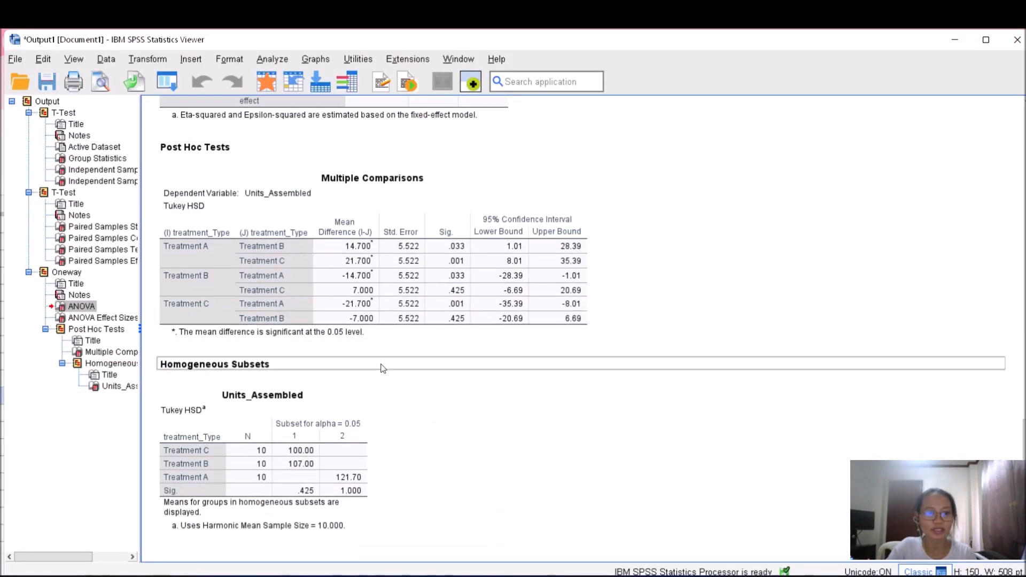
right_click(337, 277)
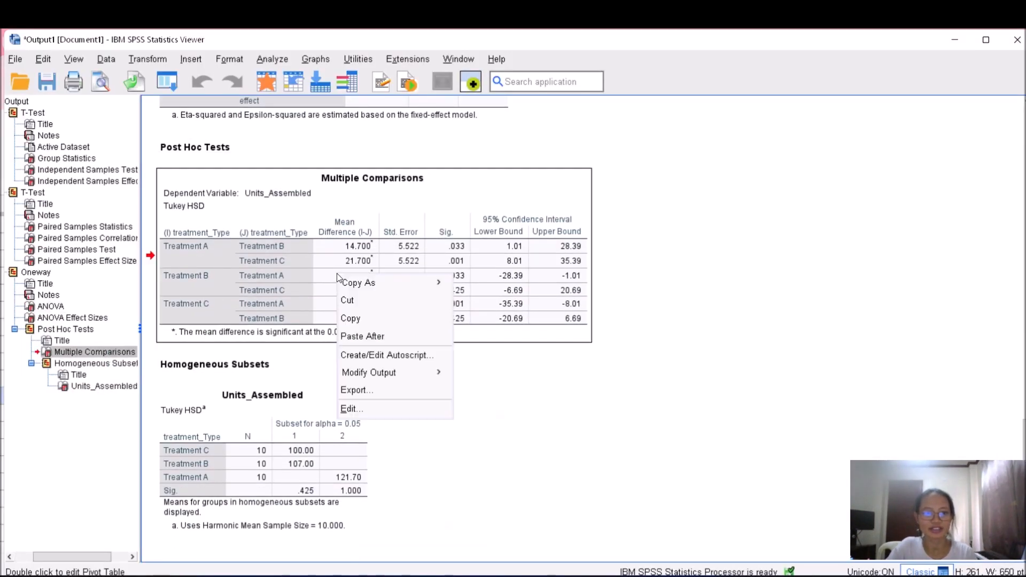
left_click(369, 322)
left_click(588, 576)
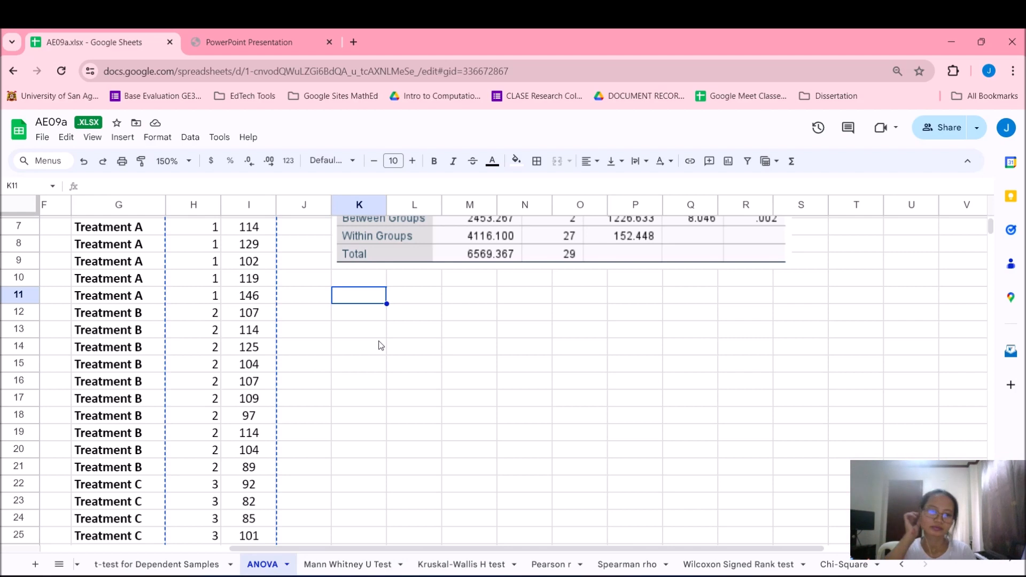
key("ctrl+v")
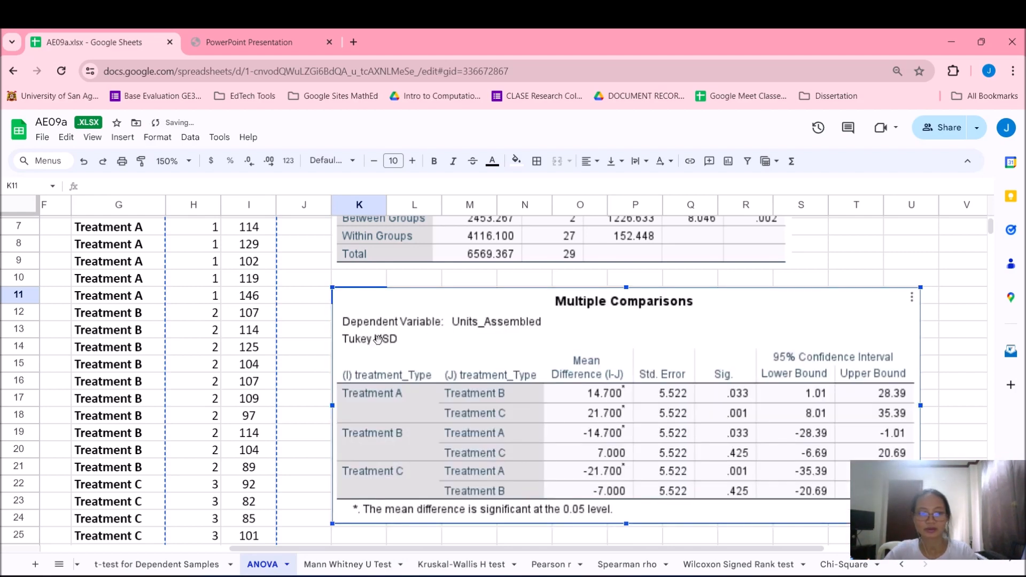
left_click(871, 263)
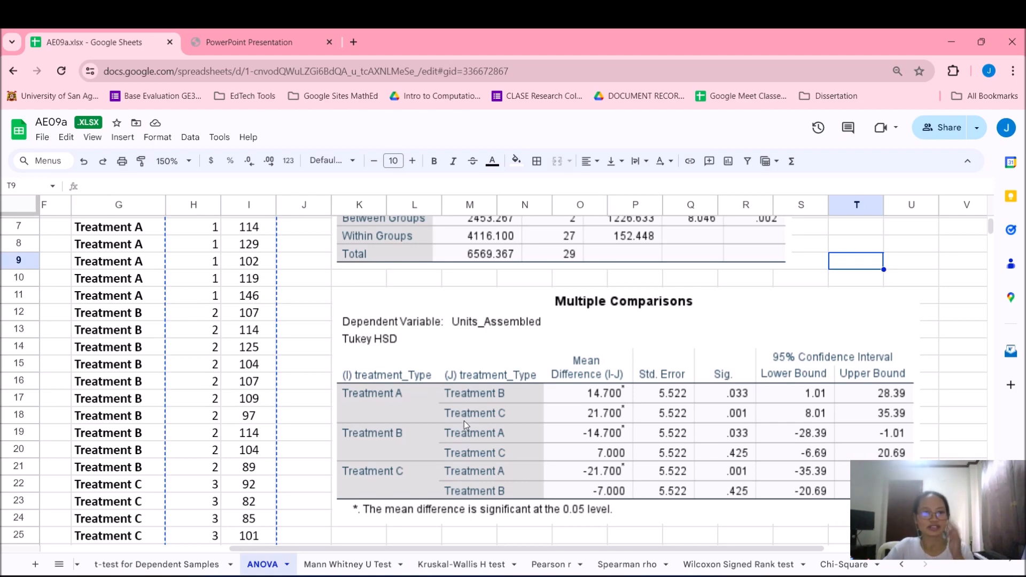
Switch to the PDF presentation in the browser to review the example problem about the three assembly methods.
left_click(261, 34)
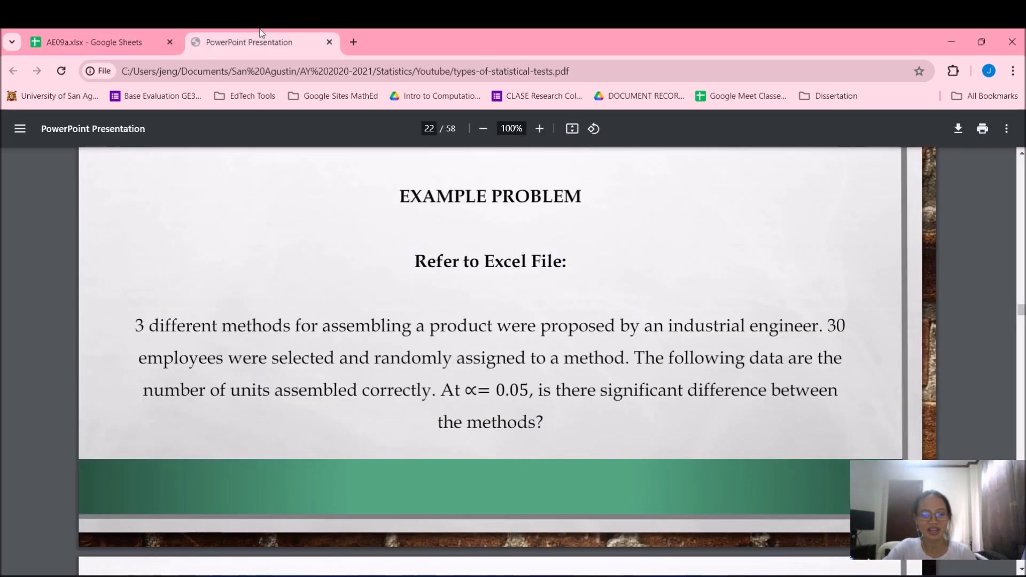